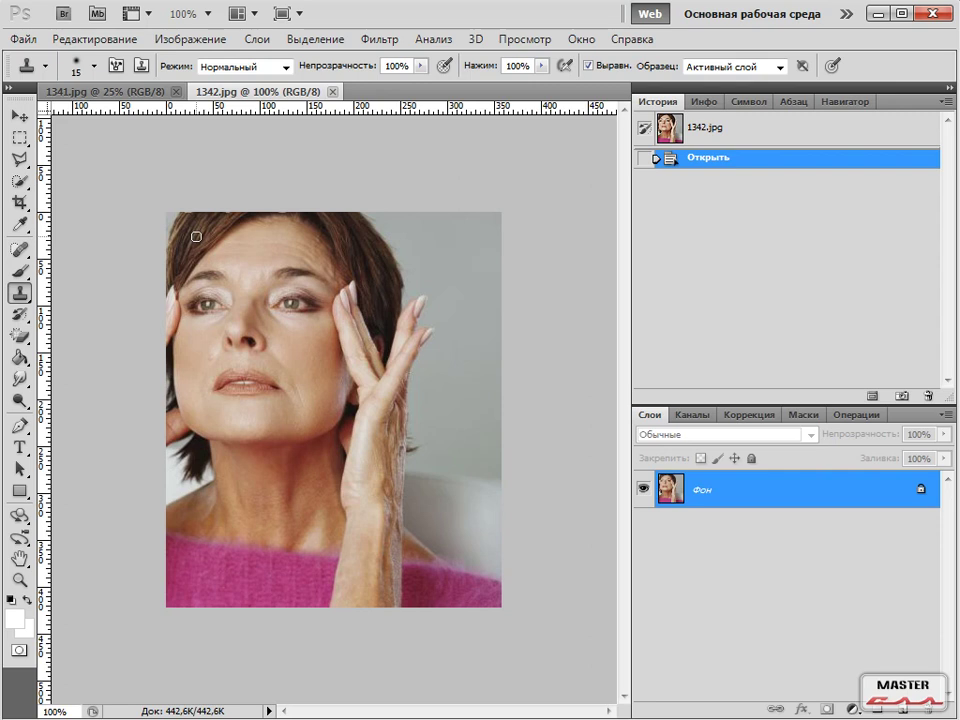
Step: Bring up the 1341.jpg image at 100% zoom with the right part of the tree crown in view
{"action": "left_click", "coordinate": [99, 93]}
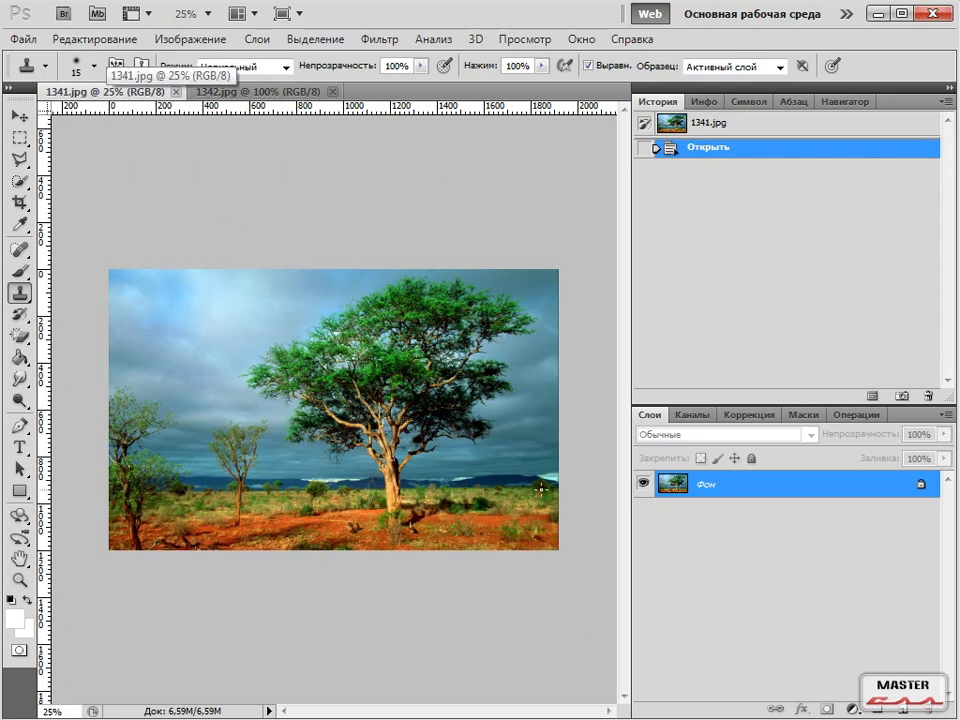
{"action": "key", "text": "ctrl+1"}
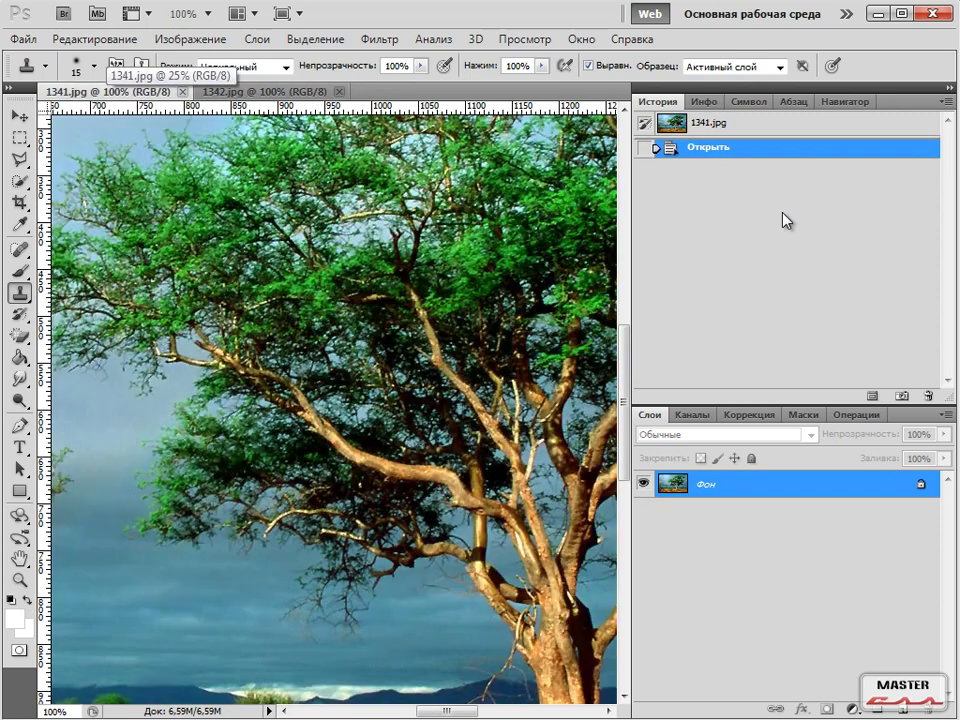
{"action": "left_click", "coordinate": [868, 108]}
{"action": "left_click_drag", "start_coordinate": [836, 249], "coordinate": [917, 186]}
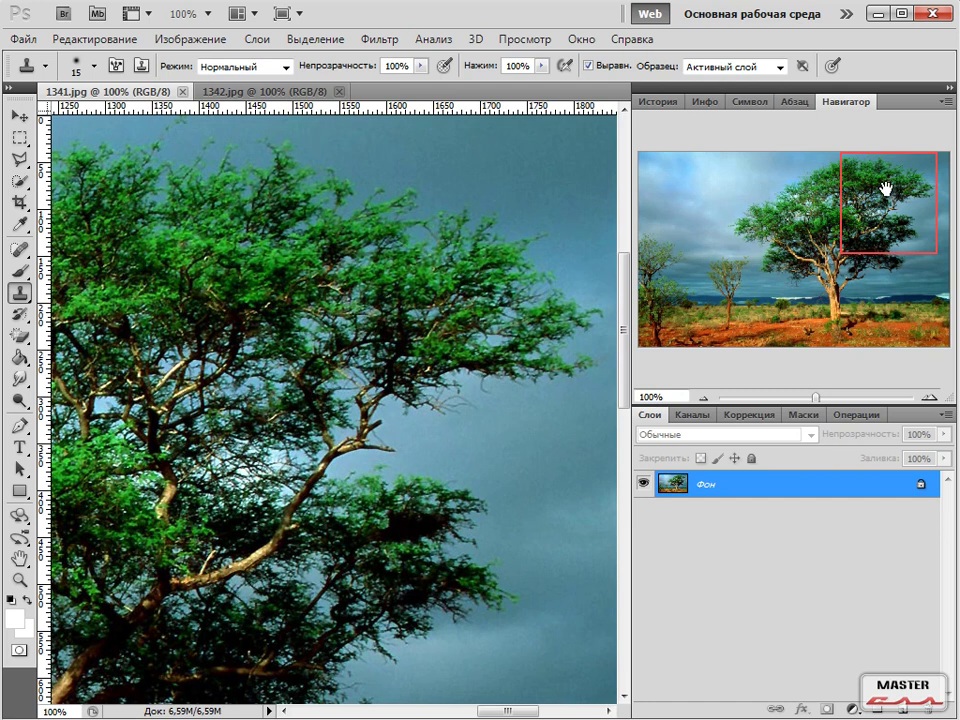
{"action": "left_click_drag", "start_coordinate": [891, 180], "coordinate": [890, 184]}
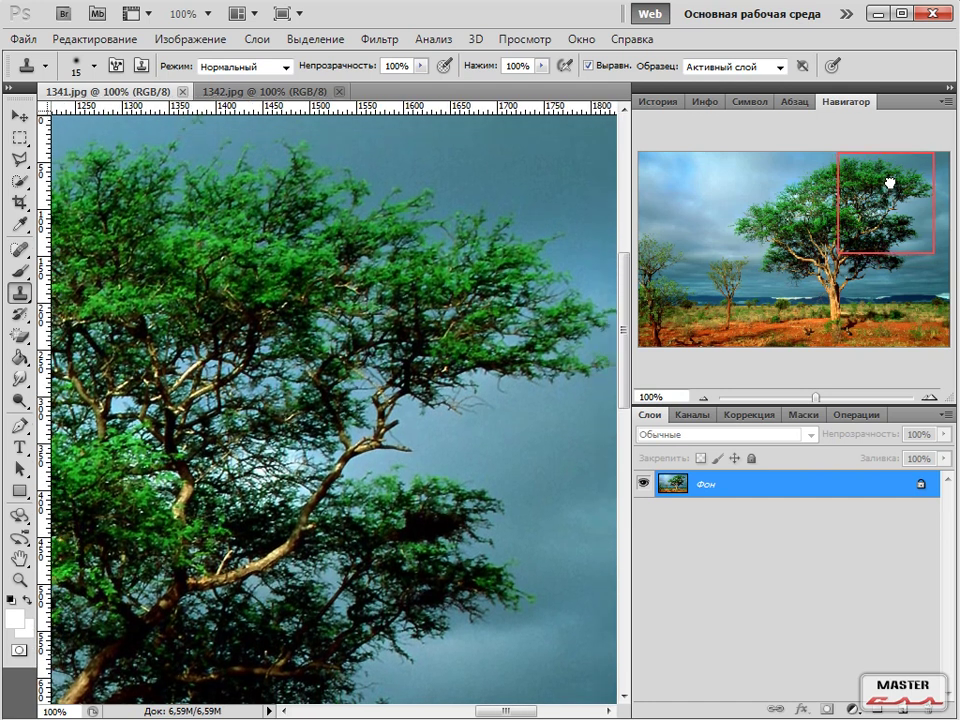
{"action": "mouse_move", "coordinate": [193, 330]}
{"action": "left_mouse_down"}
{"action": "mouse_move", "coordinate": [240, 293]}
{"action": "mouse_move", "coordinate": [217, 303]}
{"action": "mouse_move", "coordinate": [252, 315]}
{"action": "left_mouse_up"}
{"action": "mouse_move", "coordinate": [484, 172]}
{"action": "left_mouse_down"}
{"action": "mouse_move", "coordinate": [450, 204]}
{"action": "mouse_move", "coordinate": [458, 200]}
{"action": "left_mouse_up"}
{"action": "key", "text": "Escape"}
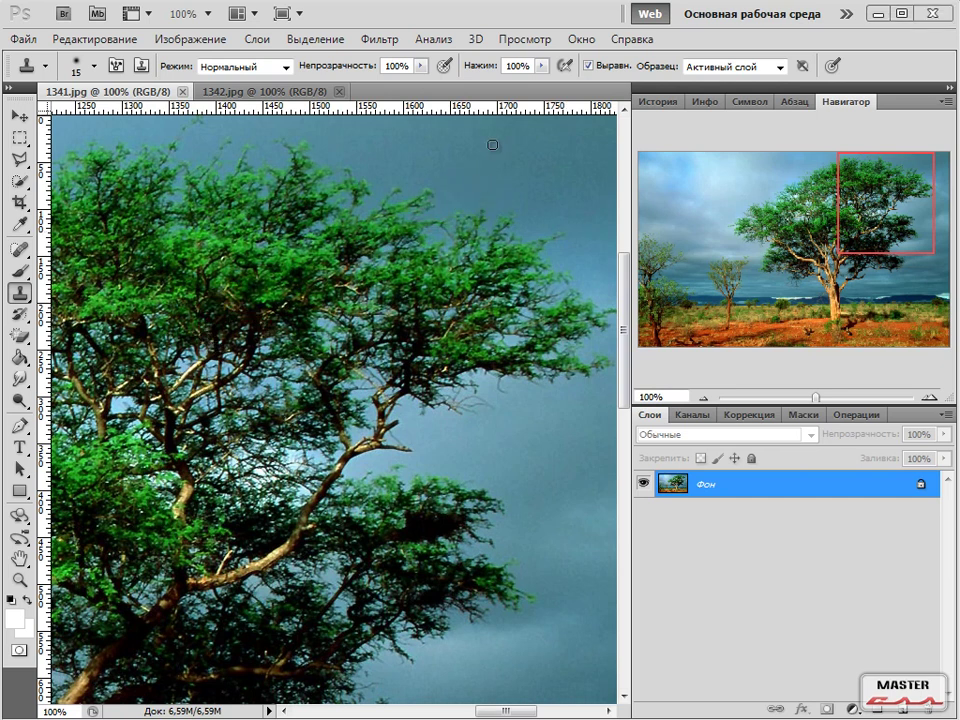
Step: Choose the Sharpen tool with its mode set to Normal
{"action": "left_click", "coordinate": [19, 381]}
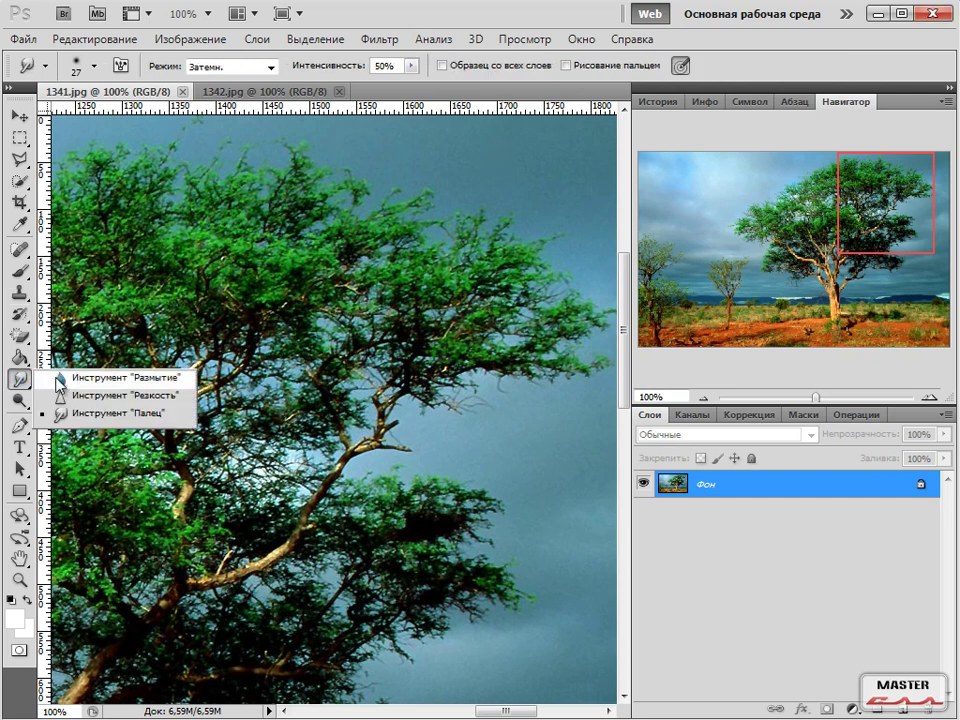
{"action": "left_click", "coordinate": [80, 396]}
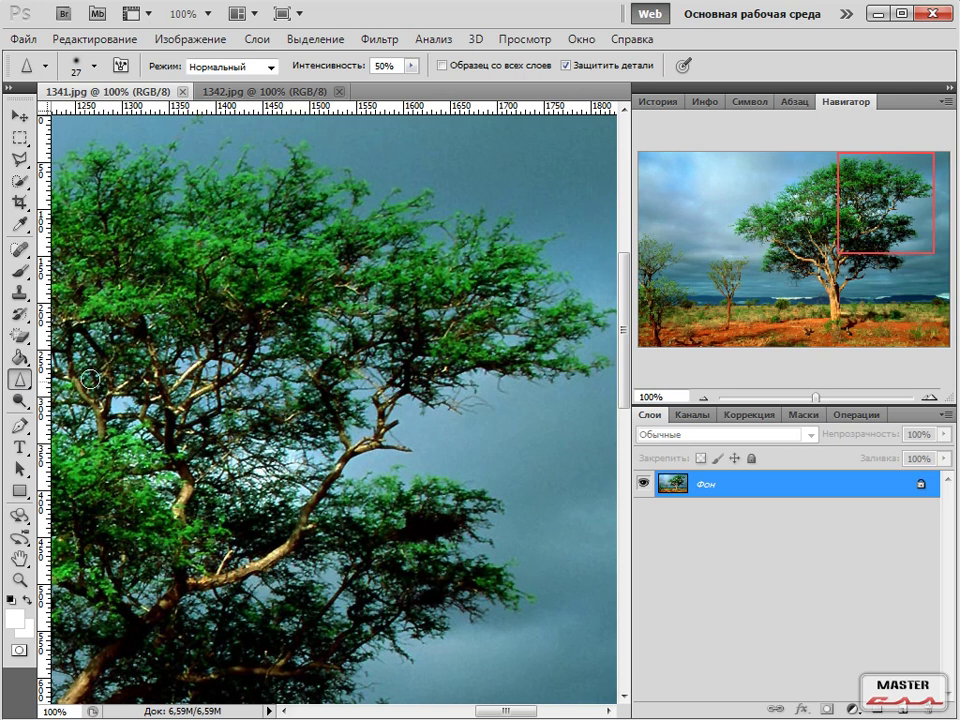
{"action": "left_click", "coordinate": [19, 381]}
{"action": "left_click", "coordinate": [95, 395]}
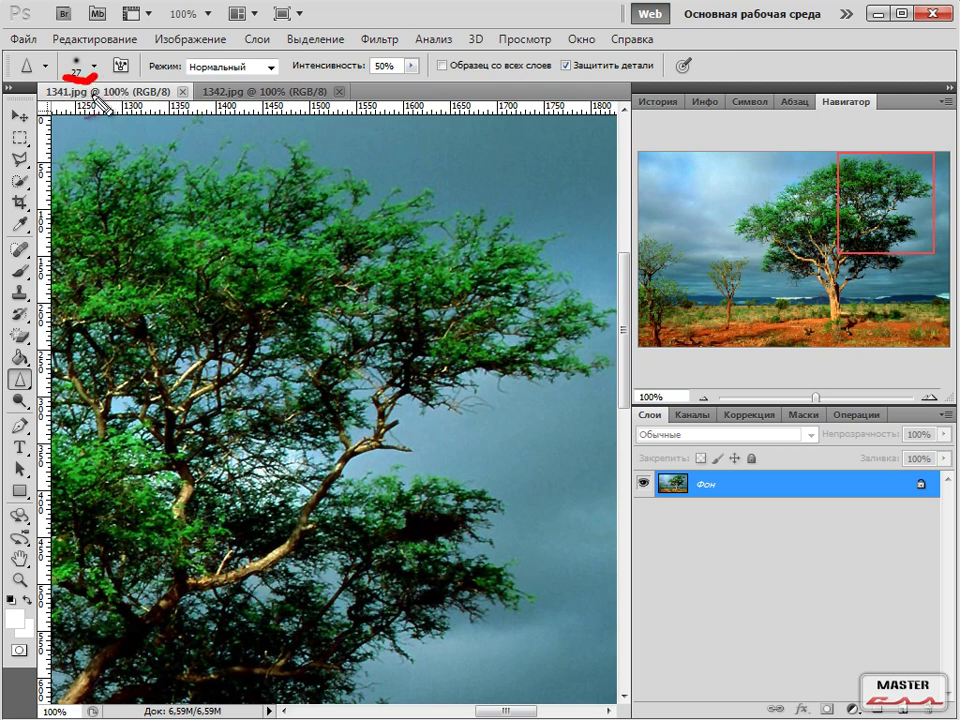
{"action": "left_click", "coordinate": [271, 67]}
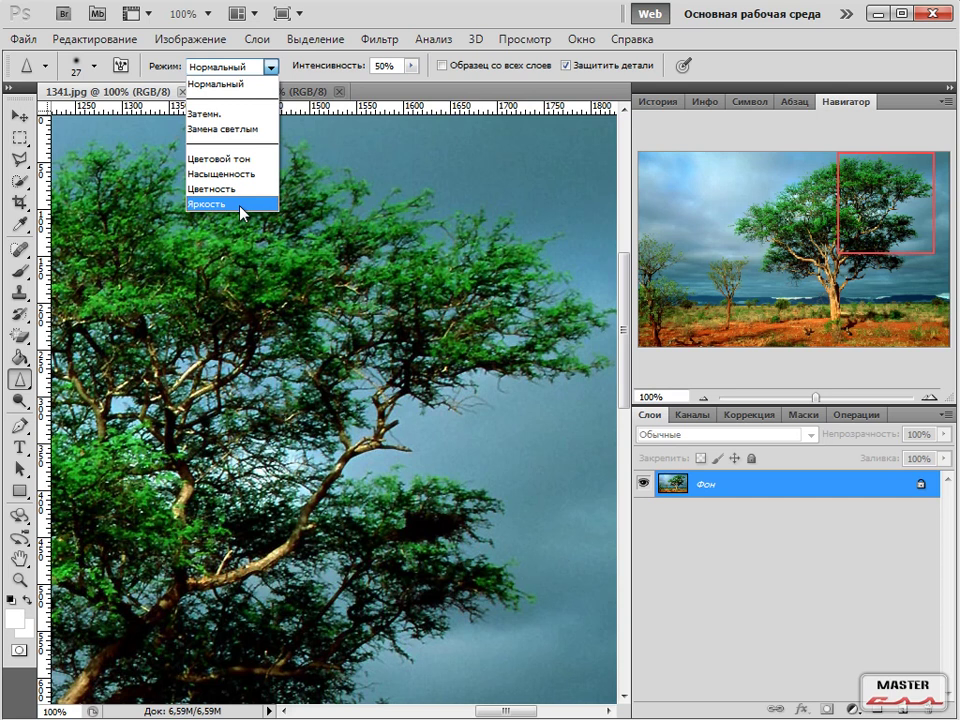
{"action": "left_click", "coordinate": [237, 85]}
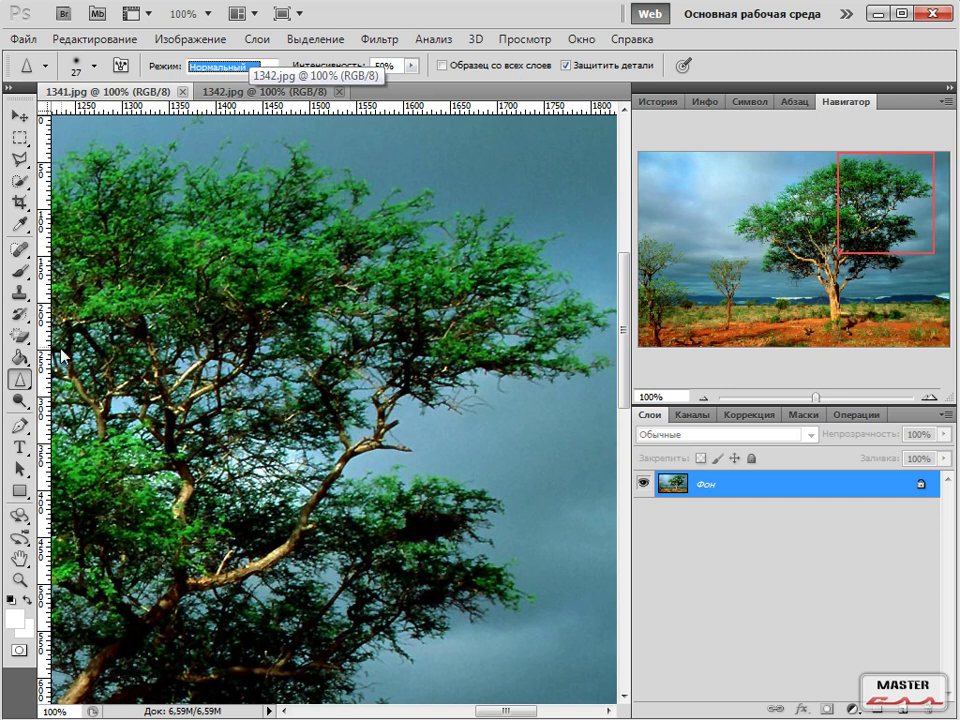
Step: Set the Sharpen tool's brush size to 58 px
{"action": "left_click", "coordinate": [94, 65]}
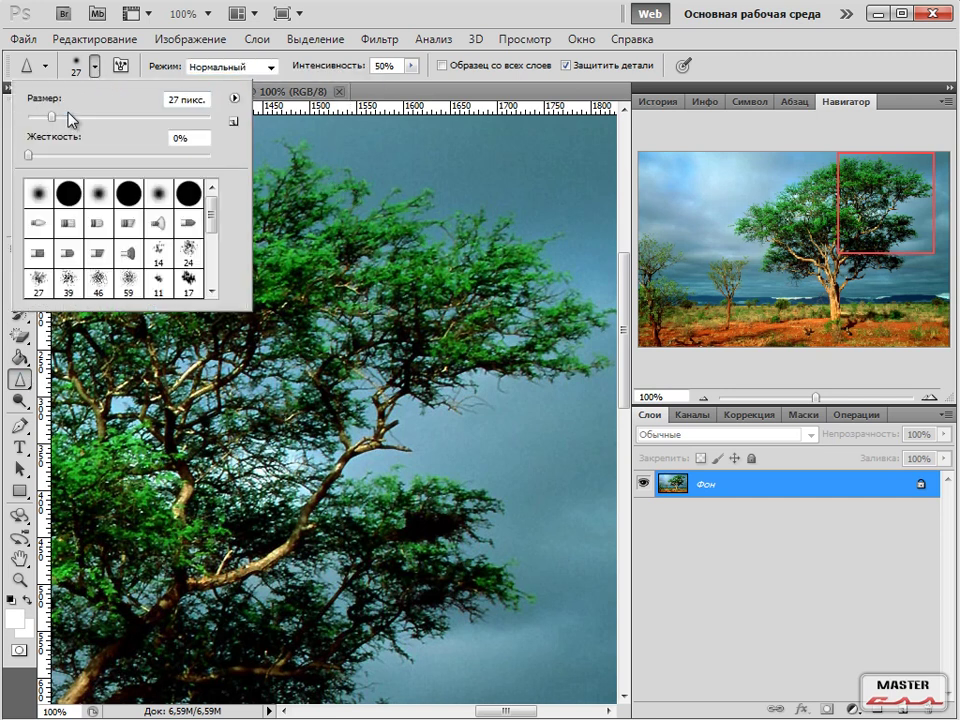
{"action": "left_click_drag", "start_coordinate": [52, 122], "coordinate": [82, 125]}
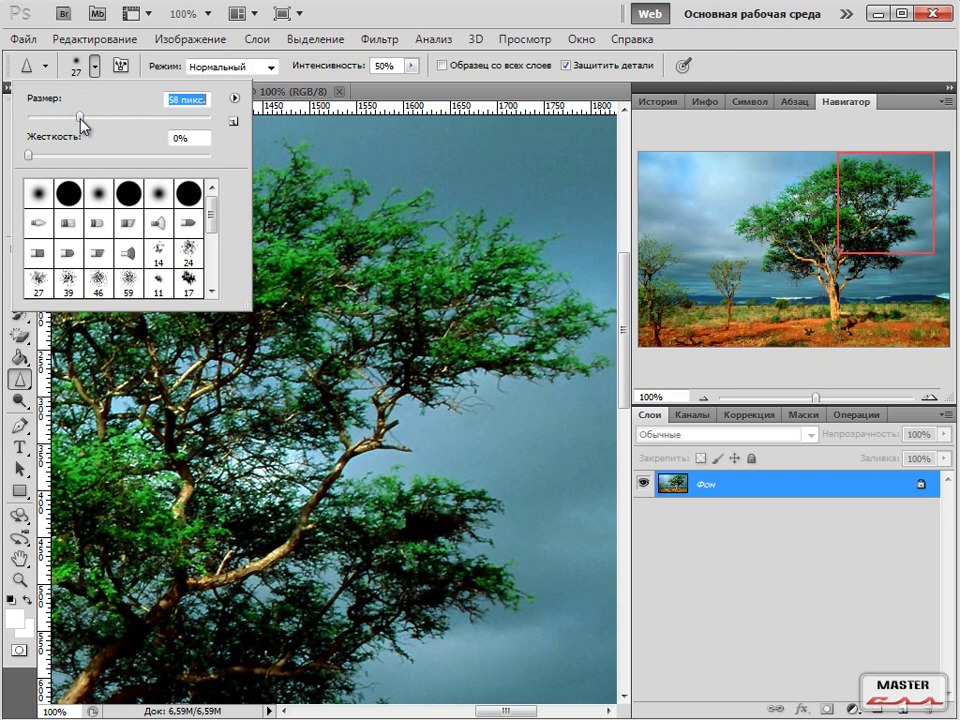
{"action": "left_click", "coordinate": [315, 76]}
{"action": "mouse_move", "coordinate": [292, 74]}
{"action": "left_mouse_down"}
{"action": "mouse_move", "coordinate": [362, 72]}
{"action": "mouse_move", "coordinate": [368, 86]}
{"action": "left_mouse_up"}
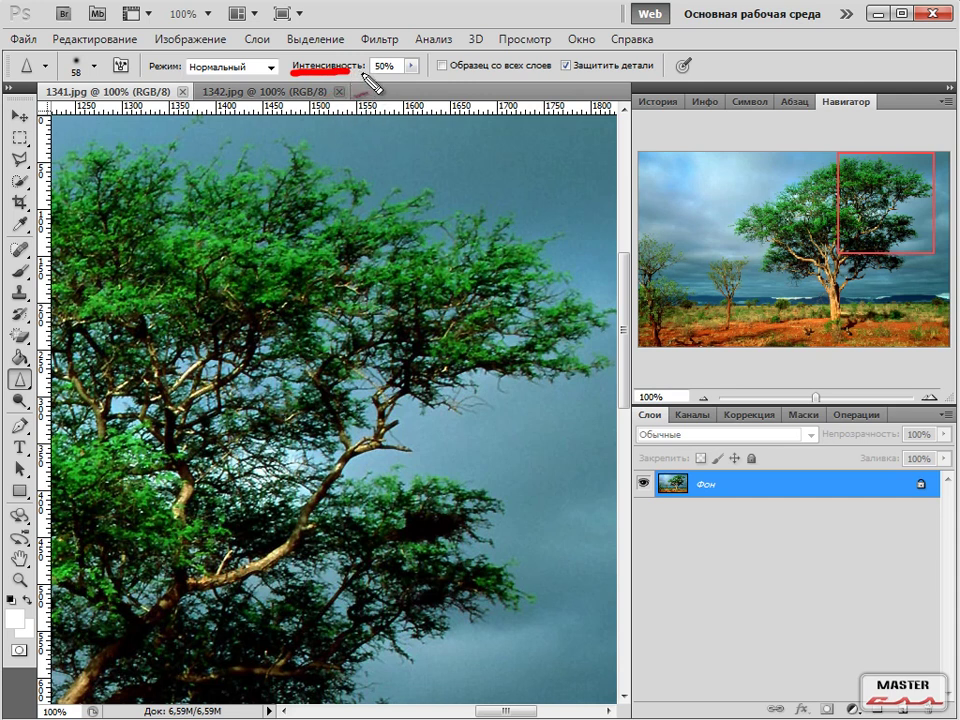
{"action": "key", "text": "Escape"}
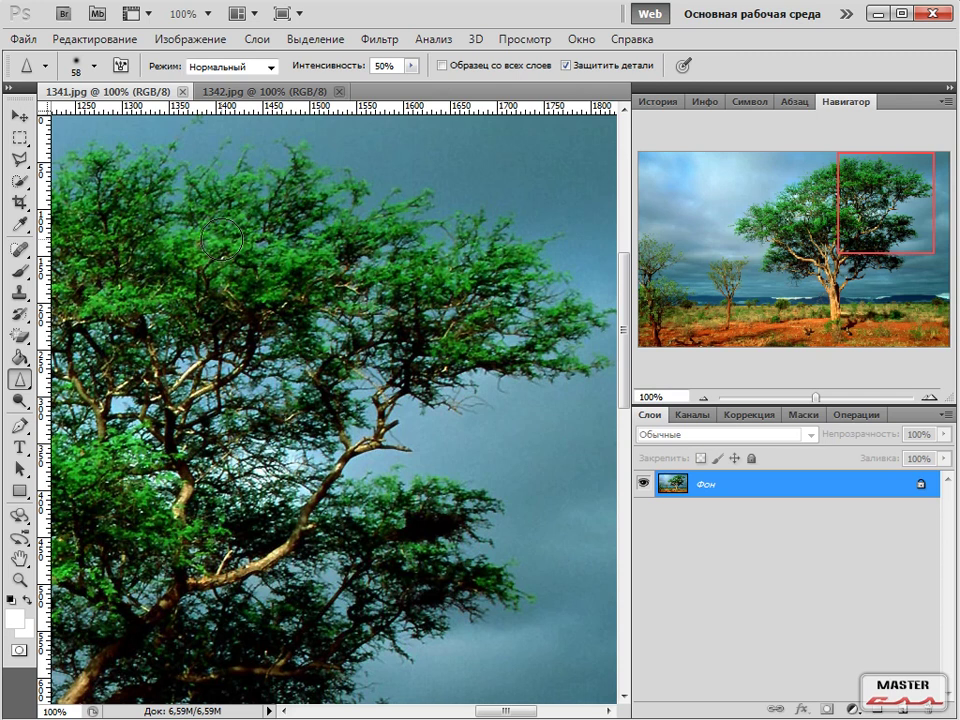
Step: Try a Sharpen stroke on the tree crown at maximum strength and undo it
{"action": "left_click", "coordinate": [412, 66]}
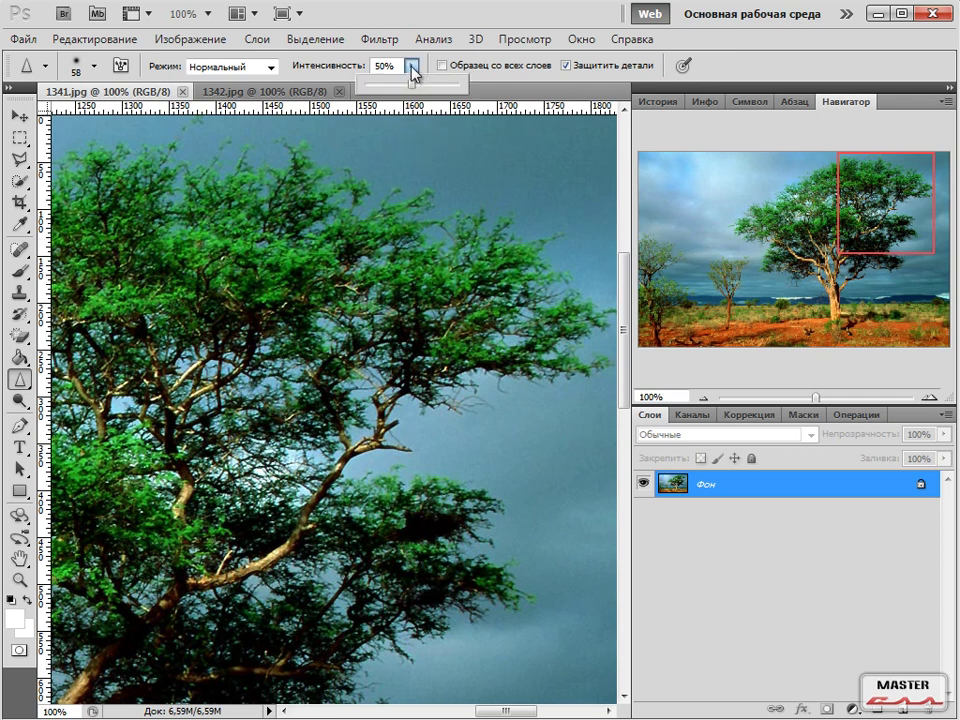
{"action": "left_click_drag", "start_coordinate": [414, 86], "coordinate": [463, 86]}
{"action": "mouse_move", "coordinate": [296, 321]}
{"action": "left_mouse_down"}
{"action": "mouse_move", "coordinate": [295, 363]}
{"action": "mouse_move", "coordinate": [298, 321]}
{"action": "mouse_move", "coordinate": [318, 349]}
{"action": "mouse_move", "coordinate": [312, 311]}
{"action": "mouse_move", "coordinate": [322, 340]}
{"action": "left_mouse_up"}
{"action": "key", "text": "ctrl+z"}
Step: Set the Sharpen strength to 50% and sharpen the tree's foliage and branches with repeated strokes
{"action": "left_click", "coordinate": [411, 66]}
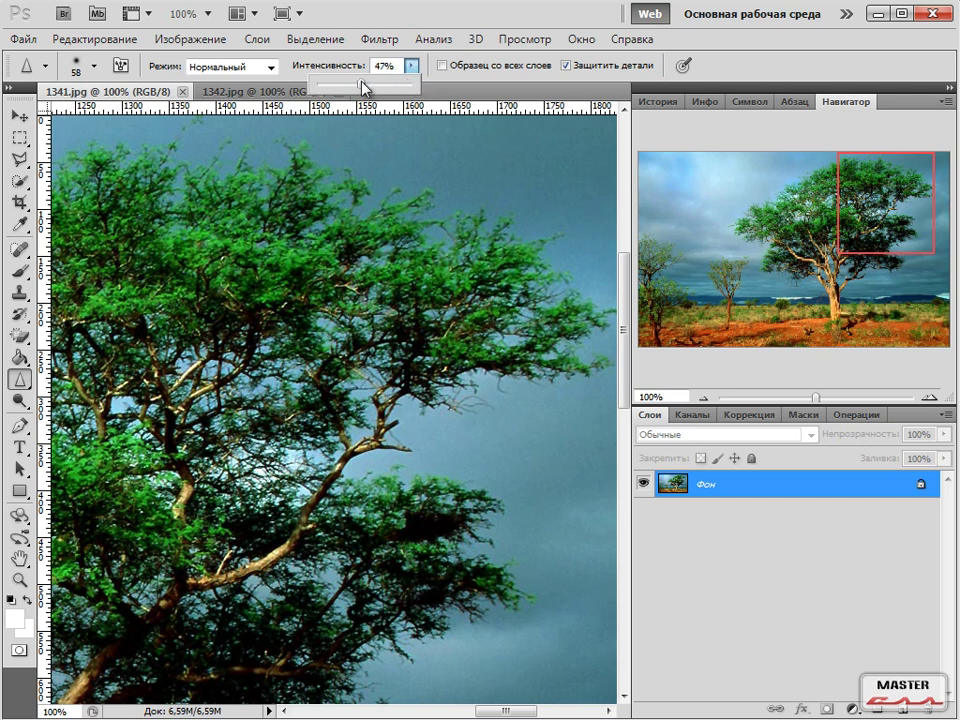
{"action": "left_click_drag", "start_coordinate": [367, 85], "coordinate": [363, 85]}
{"action": "mouse_move", "coordinate": [254, 249]}
{"action": "left_mouse_down"}
{"action": "mouse_move", "coordinate": [286, 274]}
{"action": "mouse_move", "coordinate": [248, 299]}
{"action": "mouse_move", "coordinate": [221, 285]}
{"action": "mouse_move", "coordinate": [206, 234]}
{"action": "mouse_move", "coordinate": [187, 251]}
{"action": "mouse_move", "coordinate": [231, 186]}
{"action": "mouse_move", "coordinate": [216, 203]}
{"action": "mouse_move", "coordinate": [261, 194]}
{"action": "mouse_move", "coordinate": [268, 216]}
{"action": "mouse_move", "coordinate": [301, 191]}
{"action": "mouse_move", "coordinate": [303, 217]}
{"action": "mouse_move", "coordinate": [365, 239]}
{"action": "mouse_move", "coordinate": [406, 218]}
{"action": "mouse_move", "coordinate": [352, 282]}
{"action": "mouse_move", "coordinate": [449, 268]}
{"action": "mouse_move", "coordinate": [366, 290]}
{"action": "mouse_move", "coordinate": [485, 302]}
{"action": "mouse_move", "coordinate": [439, 312]}
{"action": "mouse_move", "coordinate": [429, 370]}
{"action": "mouse_move", "coordinate": [503, 353]}
{"action": "mouse_move", "coordinate": [508, 367]}
{"action": "mouse_move", "coordinate": [519, 304]}
{"action": "mouse_move", "coordinate": [498, 257]}
{"action": "mouse_move", "coordinate": [505, 248]}
{"action": "mouse_move", "coordinate": [482, 231]}
{"action": "mouse_move", "coordinate": [457, 251]}
{"action": "mouse_move", "coordinate": [198, 312]}
{"action": "mouse_move", "coordinate": [161, 316]}
{"action": "mouse_move", "coordinate": [125, 303]}
{"action": "mouse_move", "coordinate": [111, 202]}
{"action": "mouse_move", "coordinate": [137, 178]}
{"action": "mouse_move", "coordinate": [142, 272]}
{"action": "mouse_move", "coordinate": [156, 244]}
{"action": "mouse_move", "coordinate": [156, 183]}
{"action": "mouse_move", "coordinate": [108, 163]}
{"action": "mouse_move", "coordinate": [80, 210]}
{"action": "mouse_move", "coordinate": [100, 327]}
{"action": "mouse_move", "coordinate": [138, 452]}
{"action": "mouse_move", "coordinate": [112, 478]}
{"action": "mouse_move", "coordinate": [198, 452]}
{"action": "mouse_move", "coordinate": [264, 411]}
{"action": "mouse_move", "coordinate": [129, 337]}
{"action": "mouse_move", "coordinate": [180, 437]}
{"action": "mouse_move", "coordinate": [144, 508]}
{"action": "mouse_move", "coordinate": [214, 392]}
{"action": "mouse_move", "coordinate": [279, 333]}
{"action": "mouse_move", "coordinate": [187, 460]}
{"action": "mouse_move", "coordinate": [314, 396]}
{"action": "mouse_move", "coordinate": [234, 491]}
{"action": "mouse_move", "coordinate": [268, 463]}
{"action": "mouse_move", "coordinate": [312, 341]}
{"action": "mouse_move", "coordinate": [310, 368]}
{"action": "mouse_move", "coordinate": [327, 364]}
{"action": "mouse_move", "coordinate": [328, 440]}
{"action": "mouse_move", "coordinate": [258, 489]}
{"action": "mouse_move", "coordinate": [266, 519]}
{"action": "mouse_move", "coordinate": [343, 520]}
{"action": "mouse_move", "coordinate": [392, 497]}
{"action": "mouse_move", "coordinate": [433, 507]}
{"action": "mouse_move", "coordinate": [364, 558]}
{"action": "mouse_move", "coordinate": [474, 521]}
{"action": "mouse_move", "coordinate": [462, 581]}
{"action": "mouse_move", "coordinate": [395, 630]}
{"action": "mouse_move", "coordinate": [275, 600]}
{"action": "mouse_move", "coordinate": [115, 528]}
{"action": "mouse_move", "coordinate": [151, 528]}
{"action": "mouse_move", "coordinate": [92, 459]}
{"action": "mouse_move", "coordinate": [97, 629]}
{"action": "left_mouse_up"}
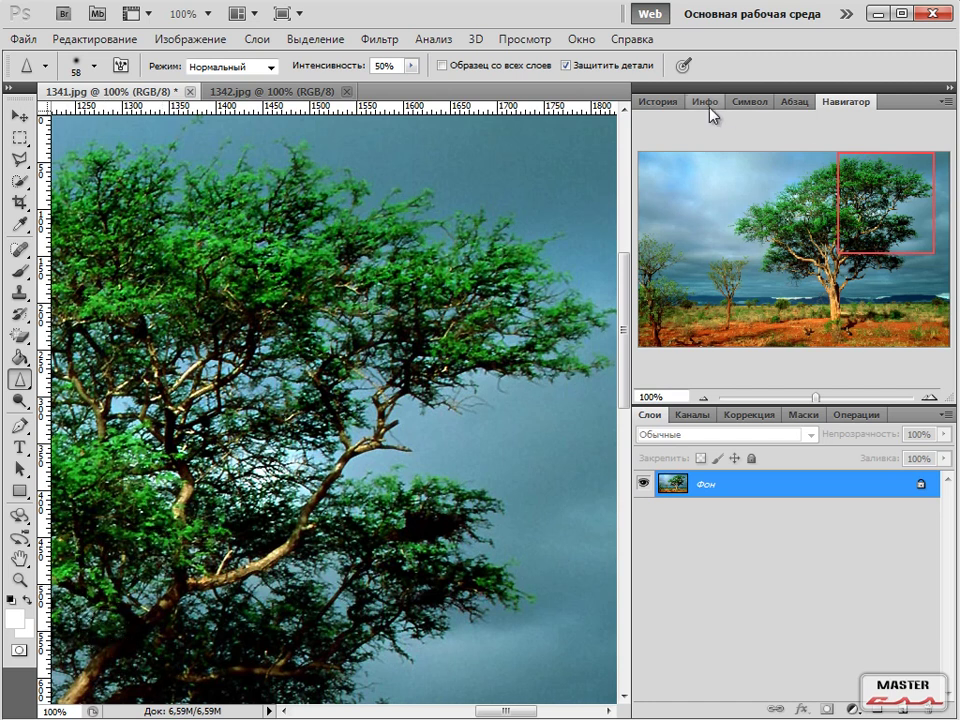
Step: Compare the original image with the sharpened tree through the history, returning to the latest Sharpen state
{"action": "left_click", "coordinate": [659, 104]}
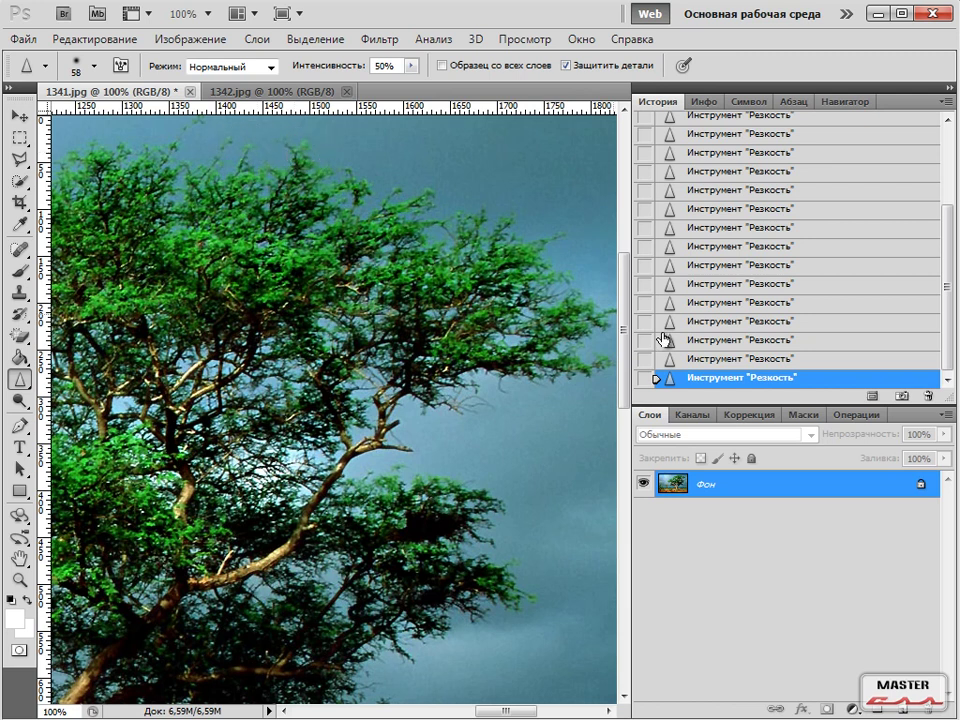
{"action": "left_click_drag", "start_coordinate": [949, 302], "coordinate": [950, 228]}
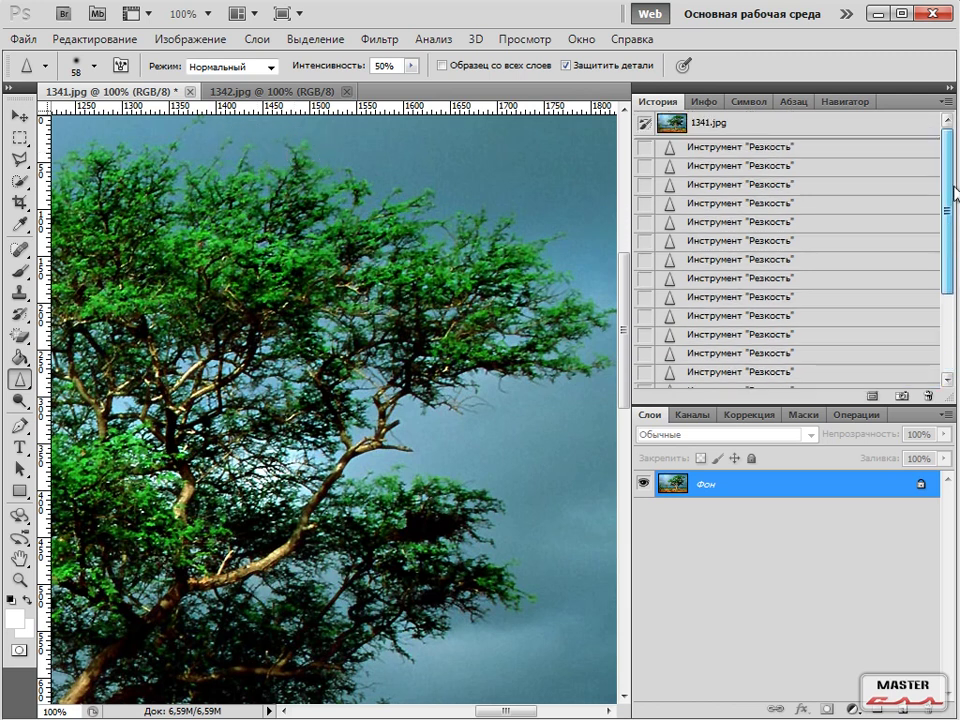
{"action": "left_click", "coordinate": [716, 125]}
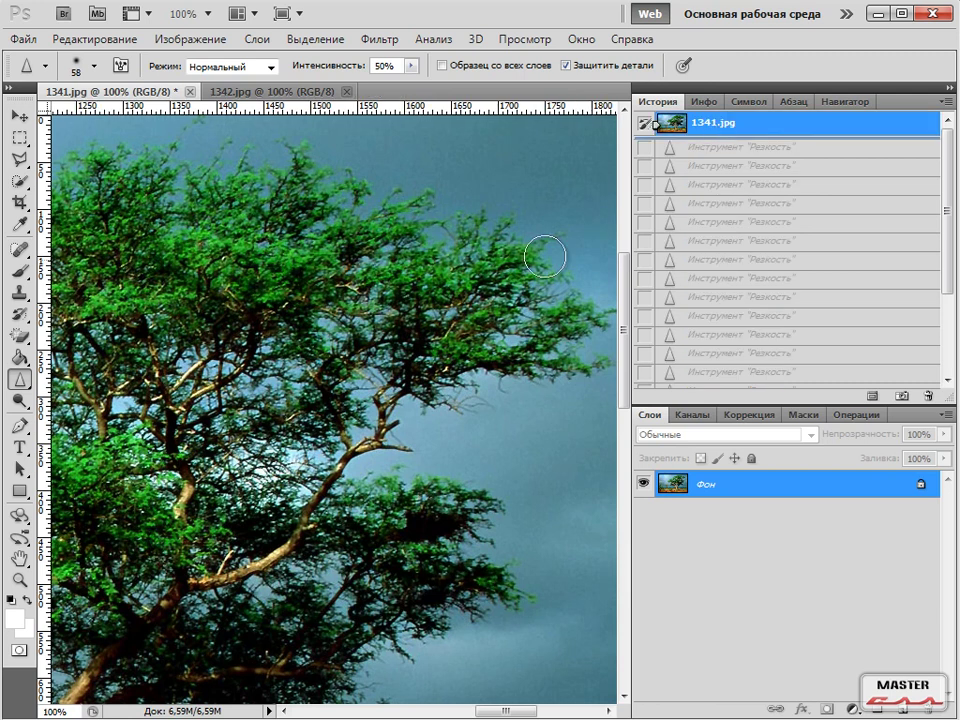
{"action": "left_click_drag", "start_coordinate": [947, 205], "coordinate": [947, 250]}
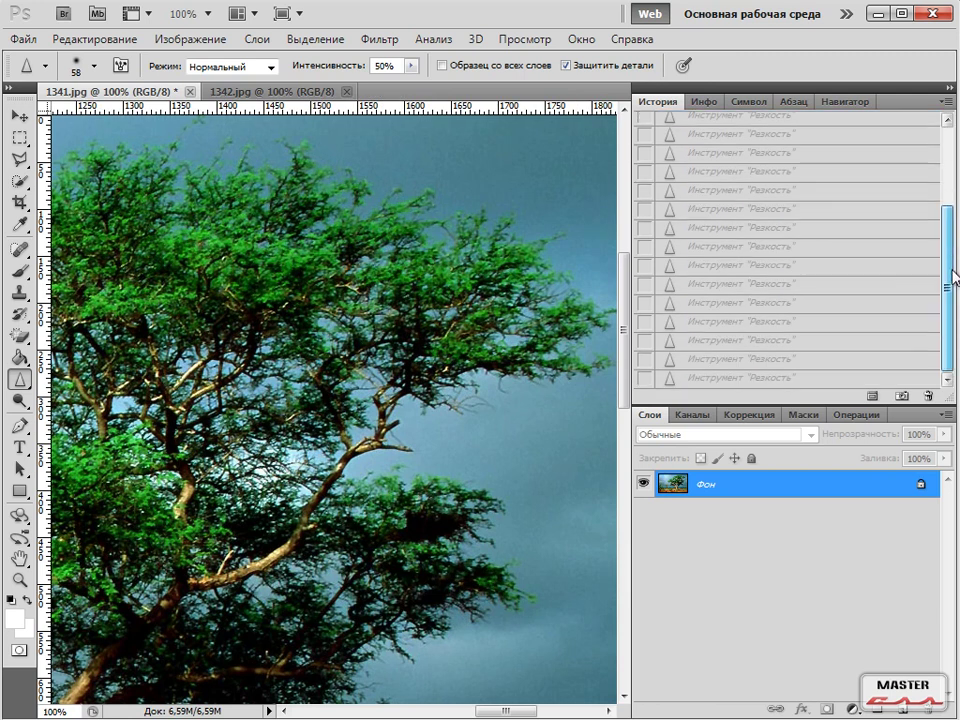
{"action": "left_click", "coordinate": [767, 382]}
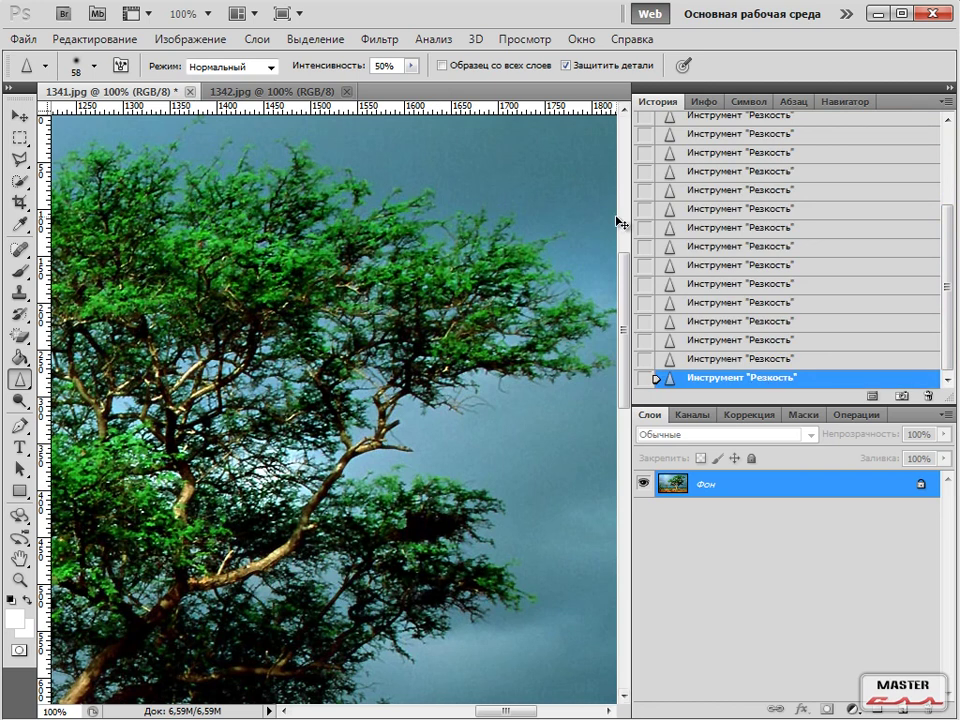
Step: Repeat the before-and-after comparison of the sharpened tree at 50% zoom, ending on the last history state
{"action": "key", "text": "ctrl+minus"}
{"action": "scroll", "coordinate": [707, 214], "scroll_direction": "up", "scroll_amount": 5}
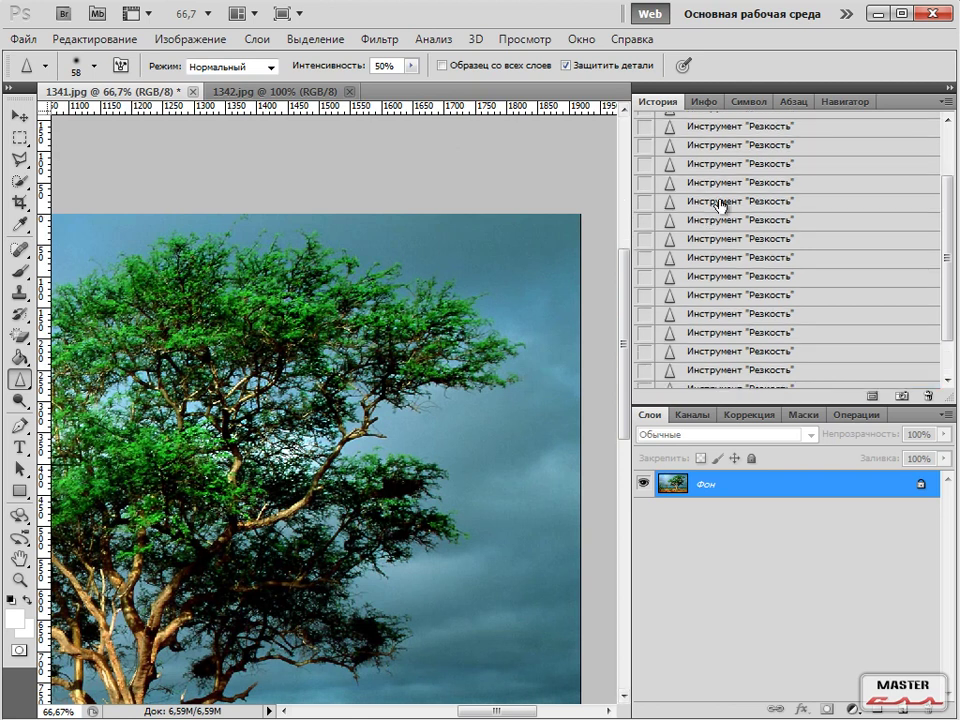
{"action": "key", "text": "ctrl+minus"}
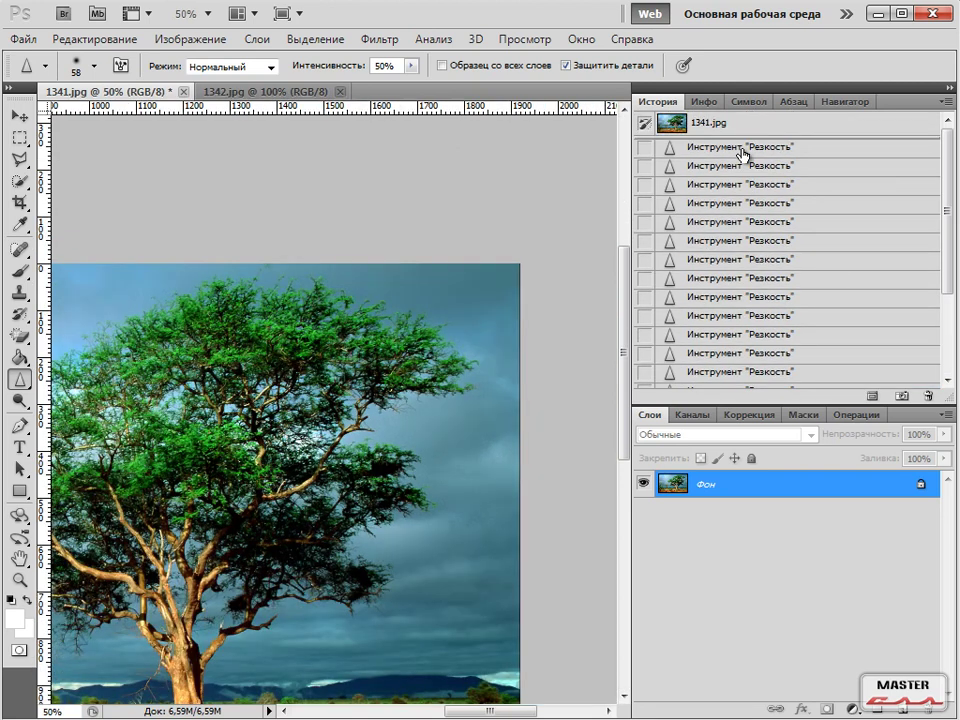
{"action": "left_click", "coordinate": [690, 122]}
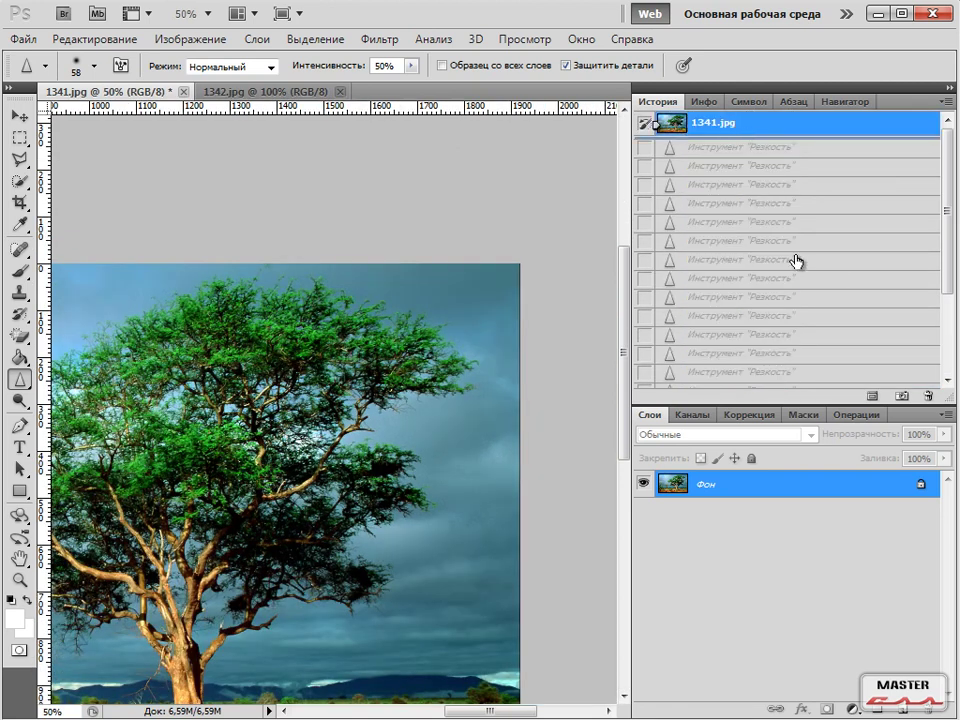
{"action": "scroll", "coordinate": [754, 326], "scroll_direction": "down", "scroll_amount": 3}
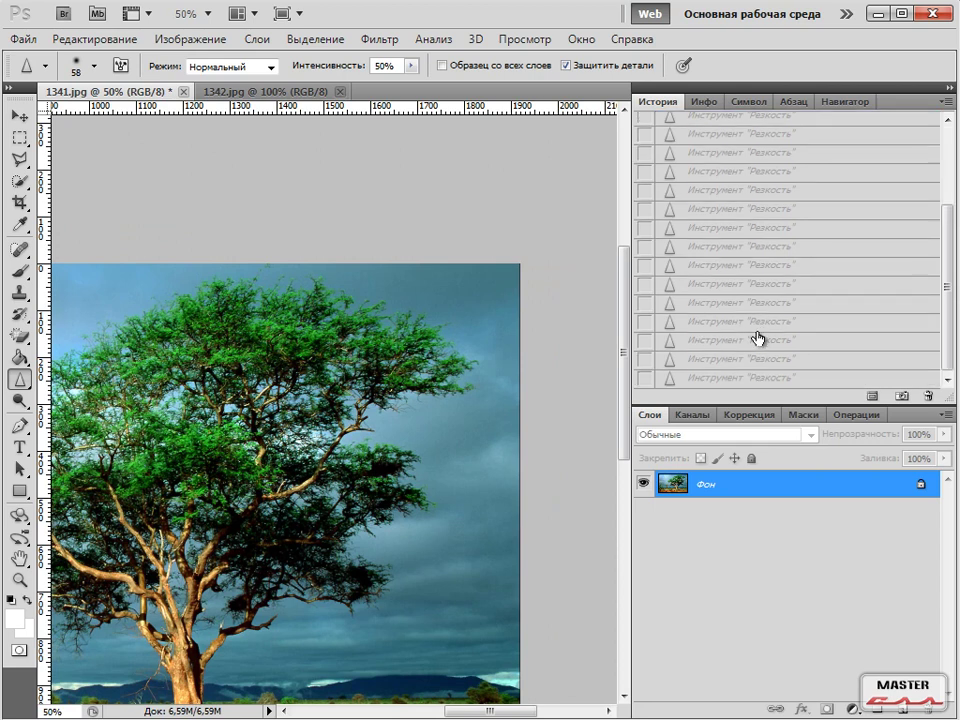
{"action": "left_click", "coordinate": [750, 380]}
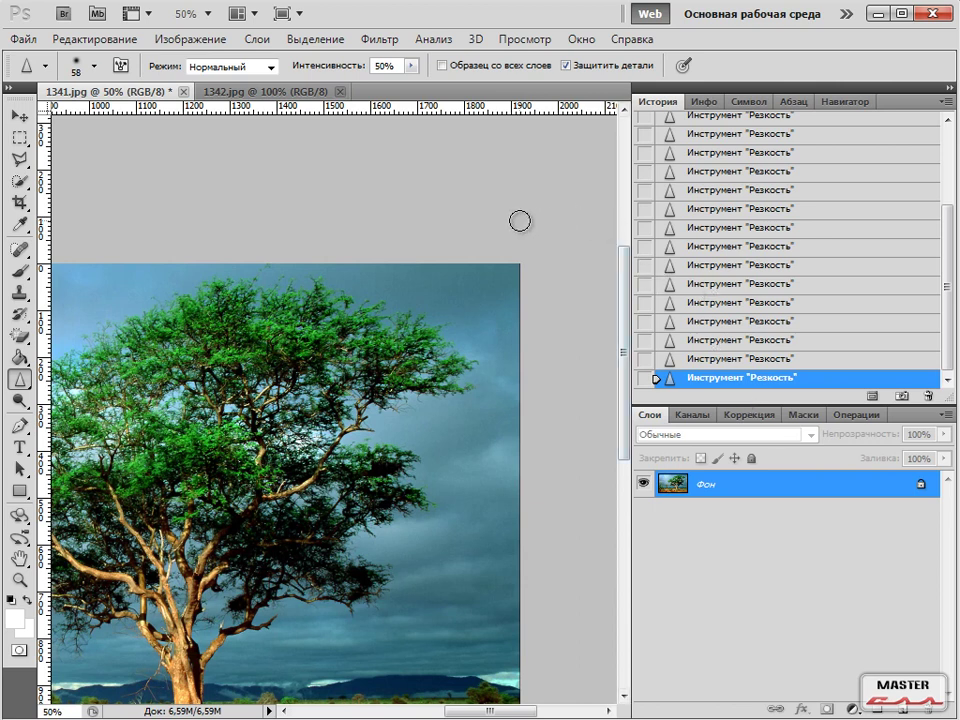
Step: Choose the Blur tool and switch to the 1342.jpg portrait
{"action": "left_click", "coordinate": [21, 380]}
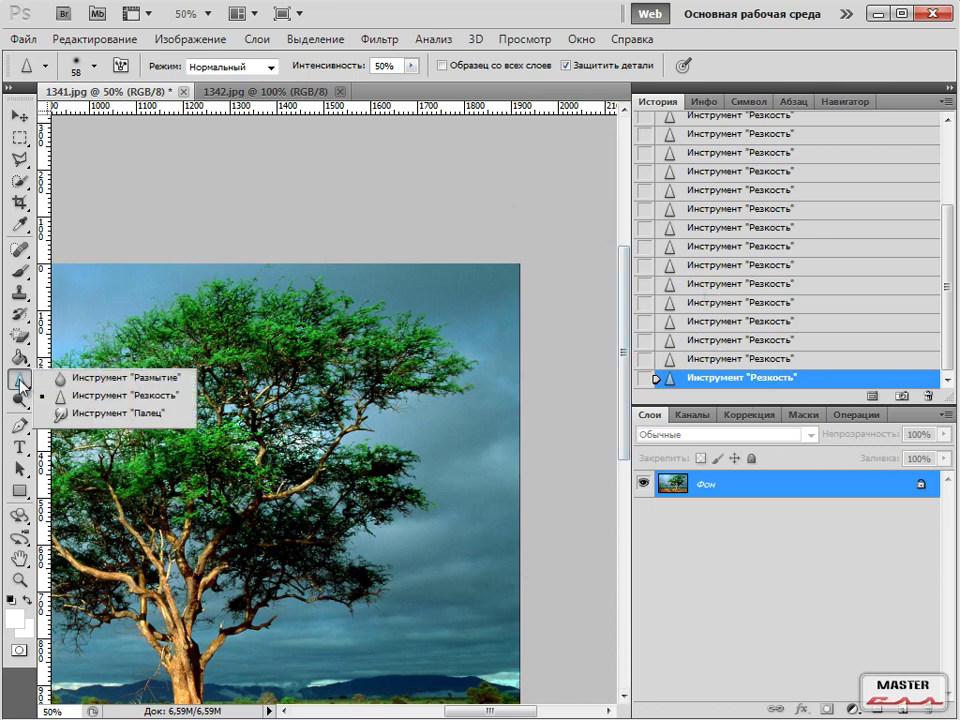
{"action": "left_click", "coordinate": [80, 378]}
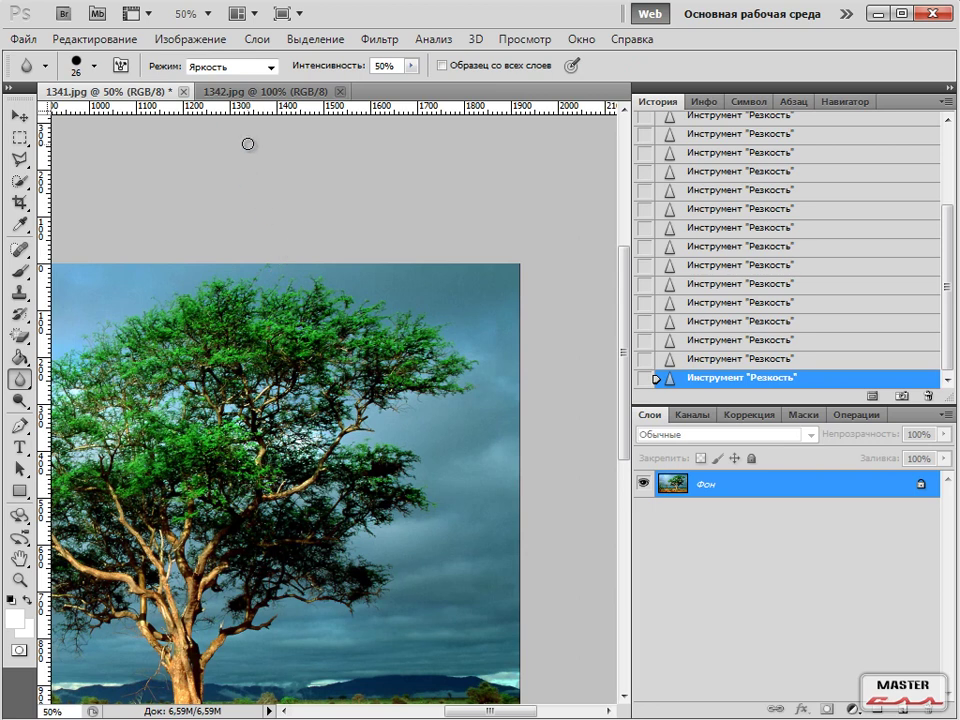
{"action": "left_click", "coordinate": [260, 93]}
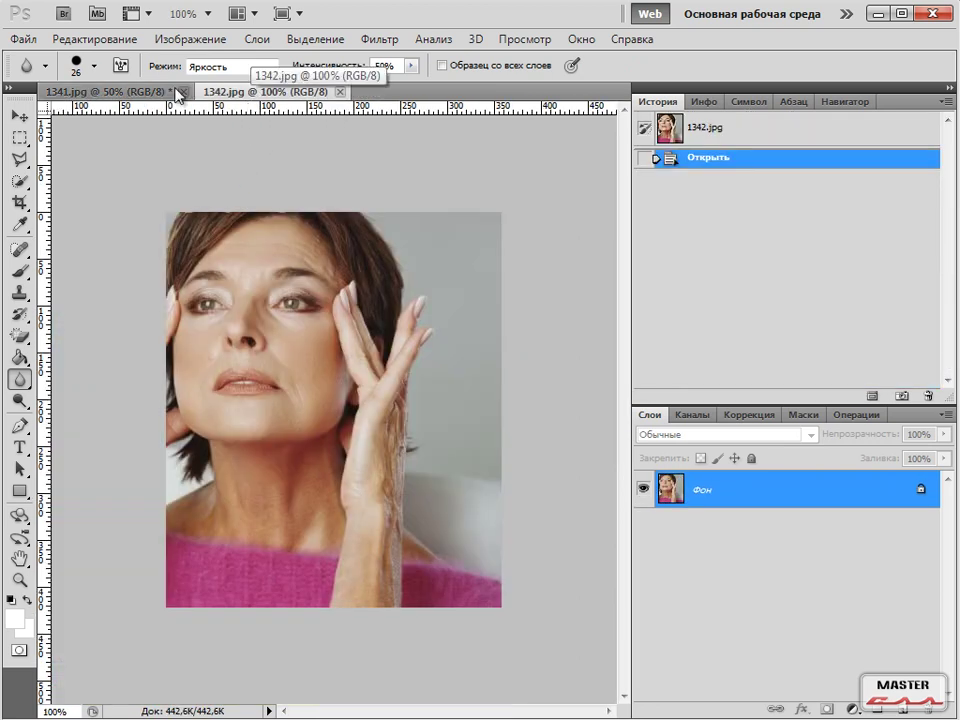
{"action": "left_click", "coordinate": [140, 92]}
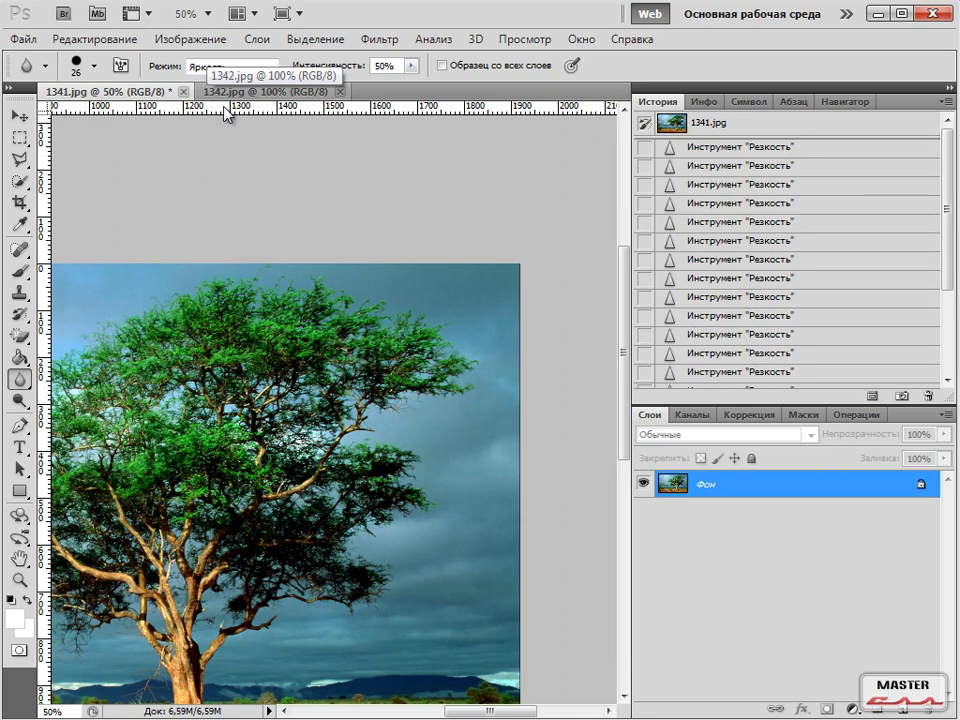
{"action": "left_click", "coordinate": [229, 91]}
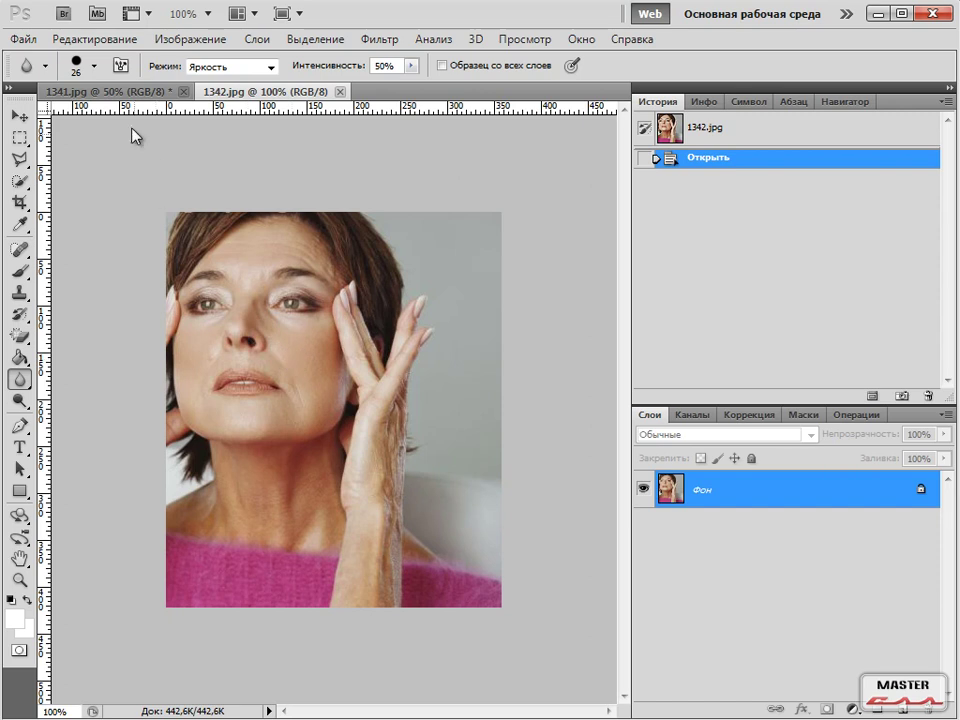
Step: Set the Blur tool to Normal mode with a 15 px brush at 100% hardness, undoing any stray stroke
{"action": "left_click", "coordinate": [95, 66]}
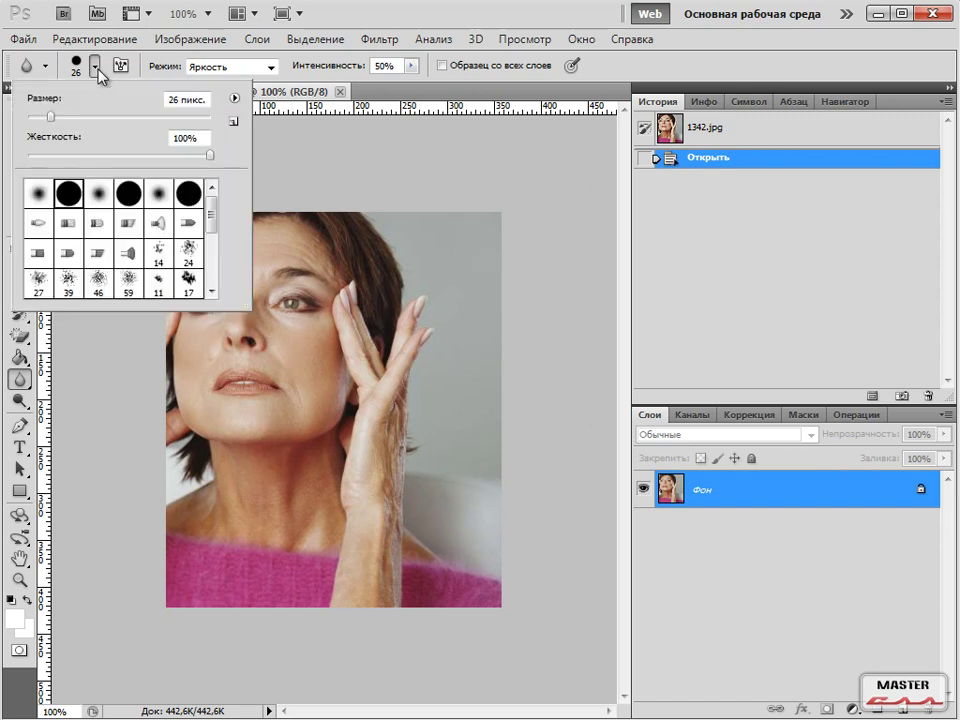
{"action": "left_click", "coordinate": [270, 66]}
{"action": "left_click", "coordinate": [232, 85]}
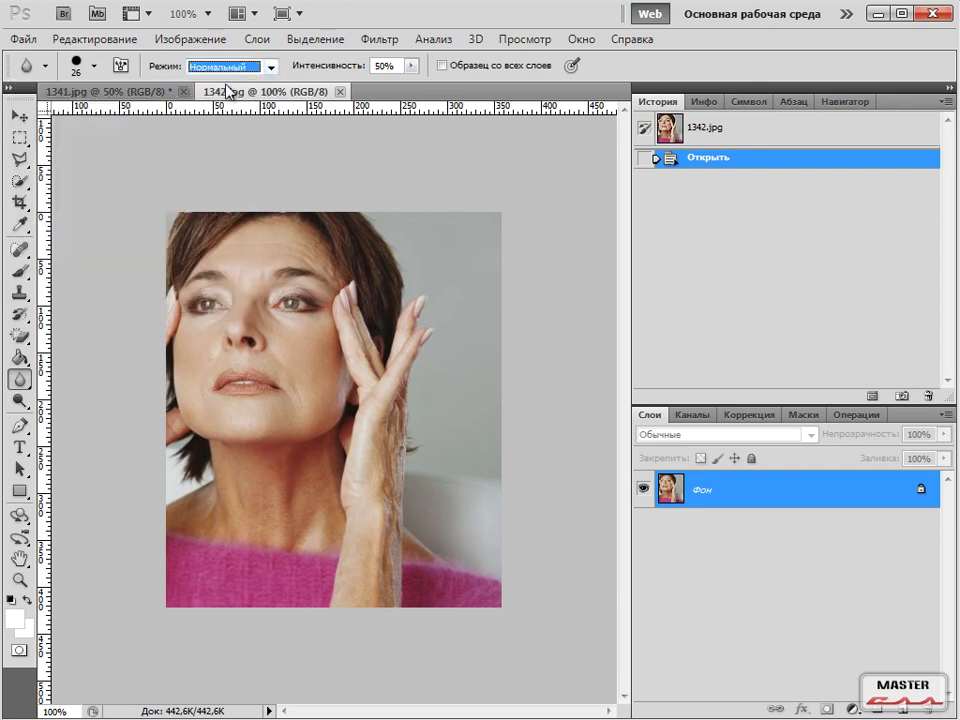
{"action": "left_click", "coordinate": [95, 64]}
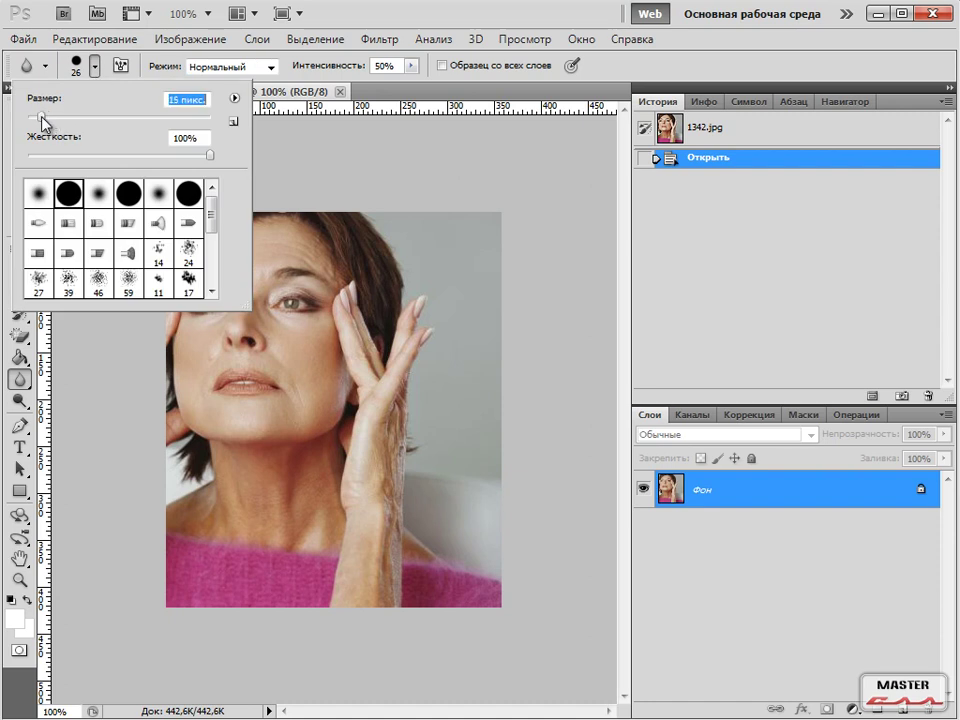
{"action": "left_click_drag", "start_coordinate": [42, 121], "coordinate": [43, 121]}
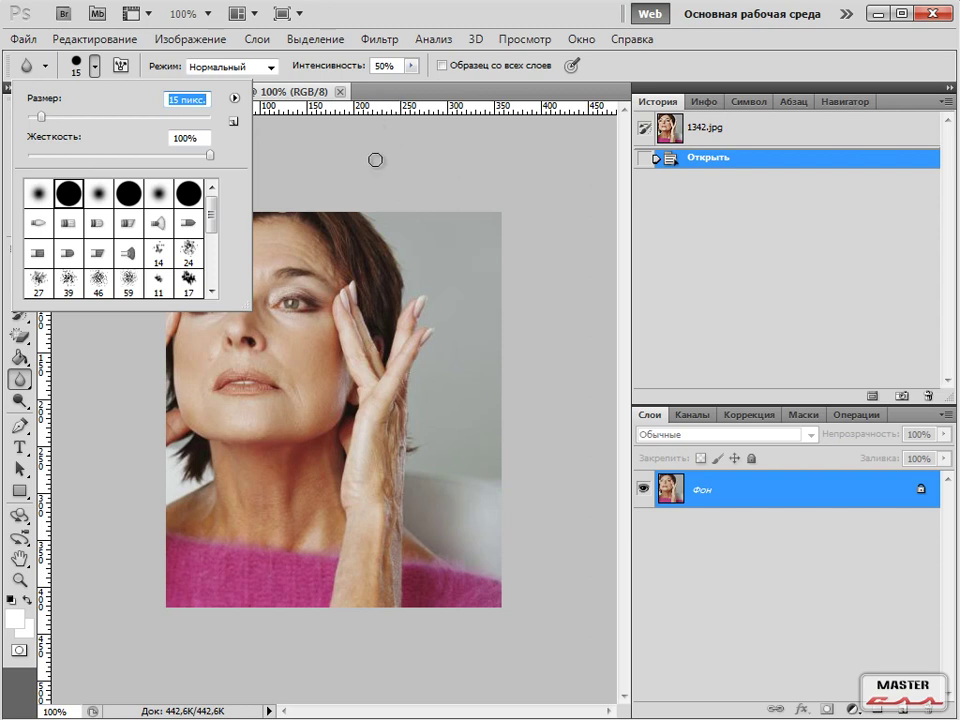
{"action": "mouse_move", "coordinate": [211, 158]}
{"action": "left_mouse_down"}
{"action": "mouse_move", "coordinate": [64, 160]}
{"action": "mouse_move", "coordinate": [215, 166]}
{"action": "mouse_move", "coordinate": [60, 163]}
{"action": "mouse_move", "coordinate": [221, 165]}
{"action": "left_mouse_up"}
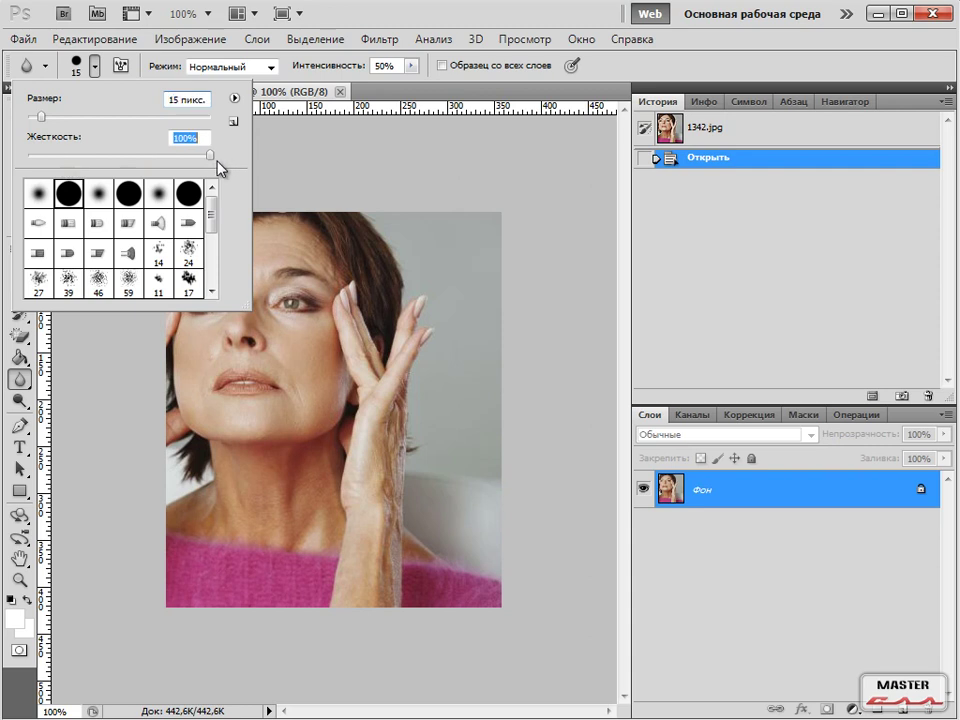
{"action": "left_click", "coordinate": [375, 146]}
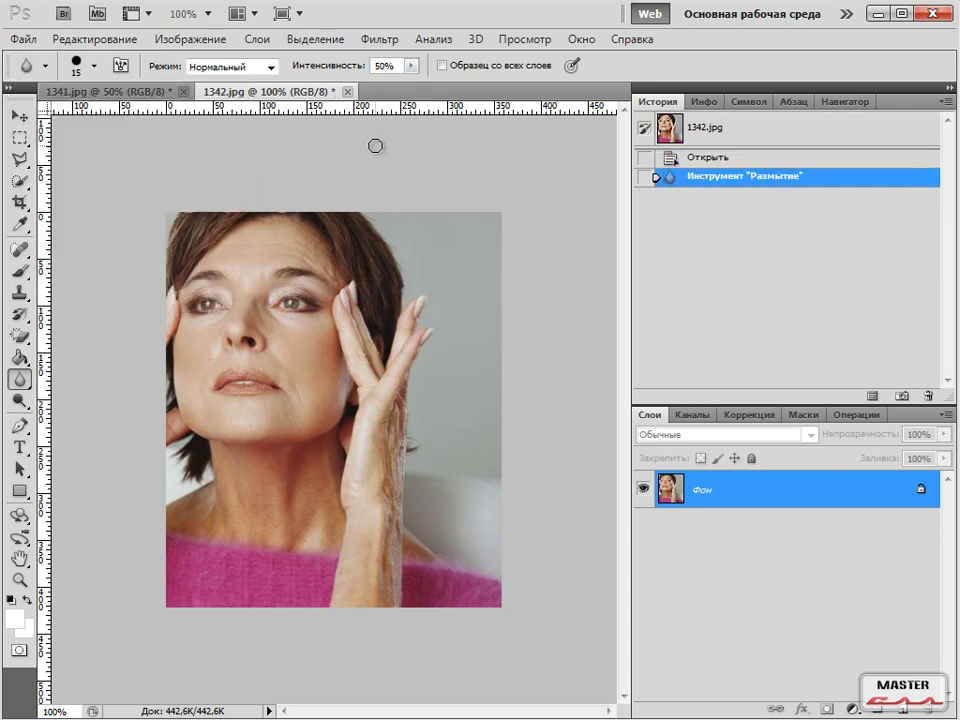
{"action": "key", "text": "ctrl+z"}
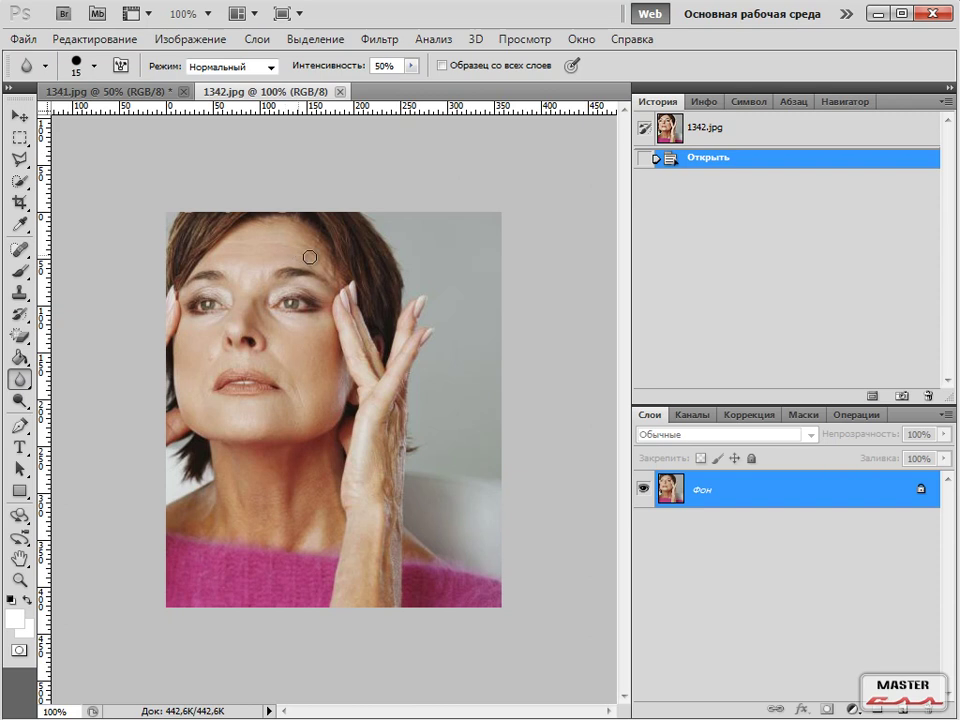
Step: Blur the wrinkles on the woman's forehead, between and under her eyes, and around her mouth with repeated strokes
{"action": "mouse_move", "coordinate": [285, 258]}
{"action": "left_mouse_down"}
{"action": "mouse_move", "coordinate": [230, 244]}
{"action": "mouse_move", "coordinate": [331, 265]}
{"action": "mouse_move", "coordinate": [324, 269]}
{"action": "mouse_move", "coordinate": [318, 246]}
{"action": "mouse_move", "coordinate": [308, 244]}
{"action": "mouse_move", "coordinate": [330, 300]}
{"action": "mouse_move", "coordinate": [313, 226]}
{"action": "mouse_move", "coordinate": [285, 219]}
{"action": "mouse_move", "coordinate": [312, 225]}
{"action": "mouse_move", "coordinate": [289, 208]}
{"action": "mouse_move", "coordinate": [305, 246]}
{"action": "left_mouse_up"}
{"action": "scroll", "coordinate": [326, 296], "scroll_direction": "up", "scroll_amount": 2}
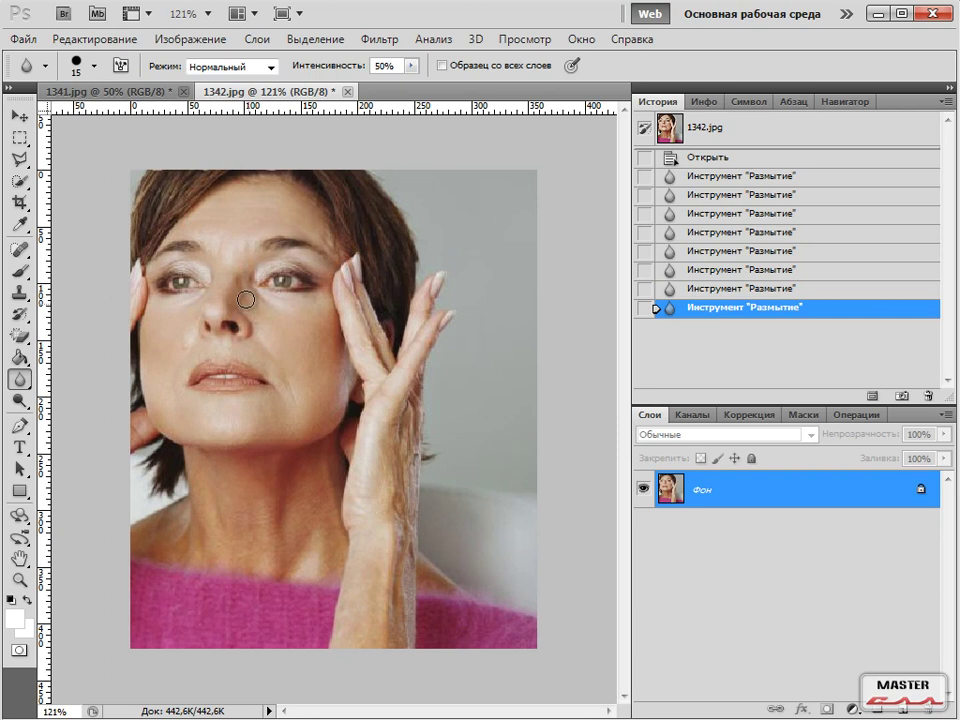
{"action": "mouse_move", "coordinate": [238, 284]}
{"action": "left_mouse_down"}
{"action": "mouse_move", "coordinate": [216, 242]}
{"action": "mouse_move", "coordinate": [223, 259]}
{"action": "mouse_move", "coordinate": [247, 247]}
{"action": "mouse_move", "coordinate": [286, 291]}
{"action": "mouse_move", "coordinate": [282, 268]}
{"action": "mouse_move", "coordinate": [264, 269]}
{"action": "mouse_move", "coordinate": [306, 316]}
{"action": "mouse_move", "coordinate": [298, 326]}
{"action": "mouse_move", "coordinate": [261, 298]}
{"action": "mouse_move", "coordinate": [321, 296]}
{"action": "left_mouse_up"}
{"action": "left_click", "coordinate": [225, 265]}
{"action": "mouse_move", "coordinate": [281, 368]}
{"action": "left_mouse_down"}
{"action": "mouse_move", "coordinate": [301, 399]}
{"action": "mouse_move", "coordinate": [291, 377]}
{"action": "mouse_move", "coordinate": [299, 406]}
{"action": "mouse_move", "coordinate": [288, 415]}
{"action": "mouse_move", "coordinate": [279, 388]}
{"action": "mouse_move", "coordinate": [277, 404]}
{"action": "mouse_move", "coordinate": [268, 396]}
{"action": "mouse_move", "coordinate": [208, 404]}
{"action": "mouse_move", "coordinate": [180, 386]}
{"action": "left_mouse_up"}
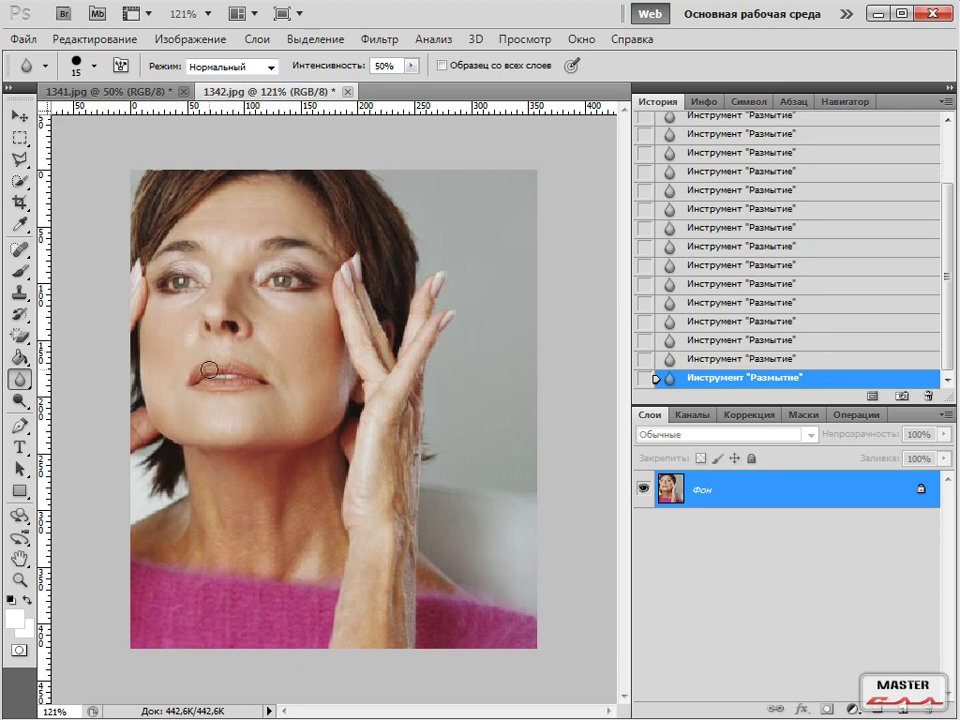
{"action": "left_click_drag", "start_coordinate": [253, 354], "coordinate": [258, 365]}
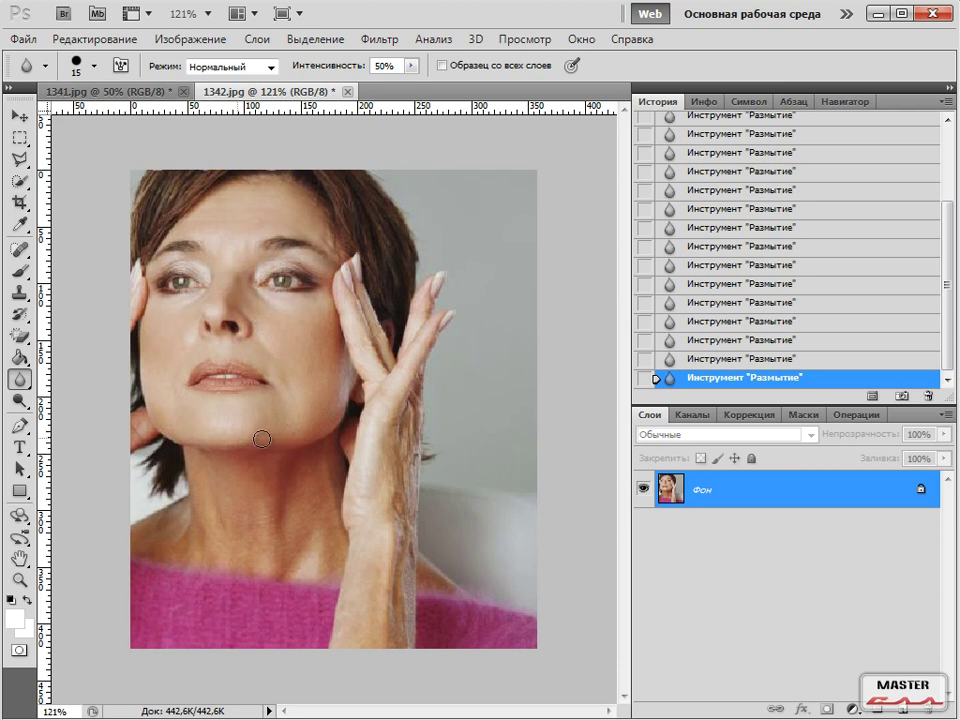
Step: Reduce the Blur brush to 8 px and soften the fine wrinkles on the eyelids and around both eyes
{"action": "scroll", "coordinate": [279, 279], "scroll_direction": "up", "scroll_amount": 5}
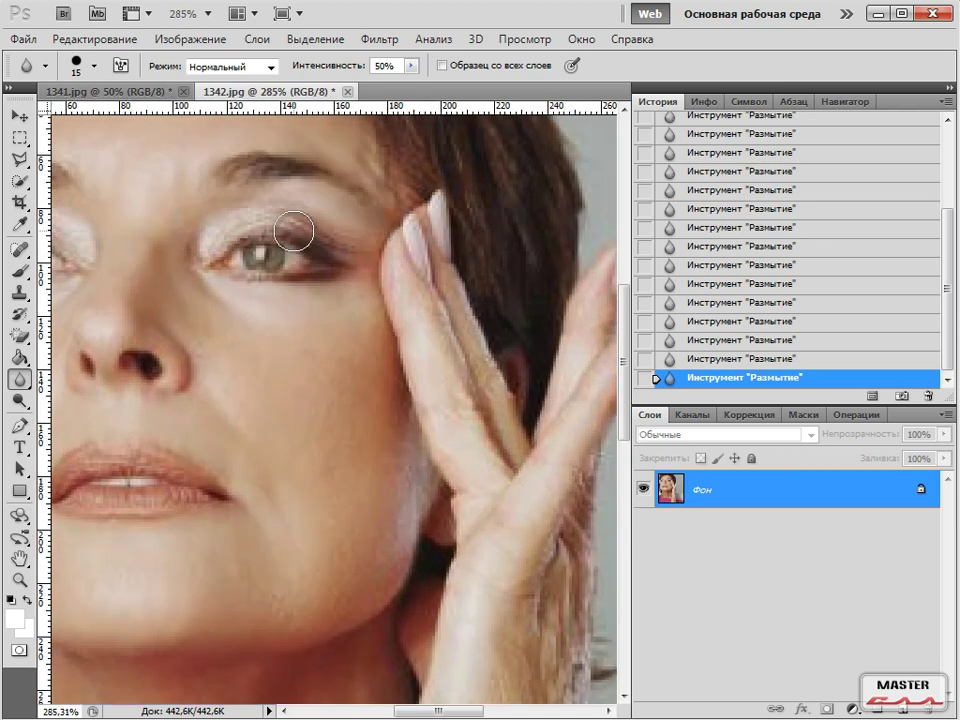
{"action": "right_click", "coordinate": [359, 238]}
{"action": "left_click_drag", "start_coordinate": [354, 282], "coordinate": [341, 290]}
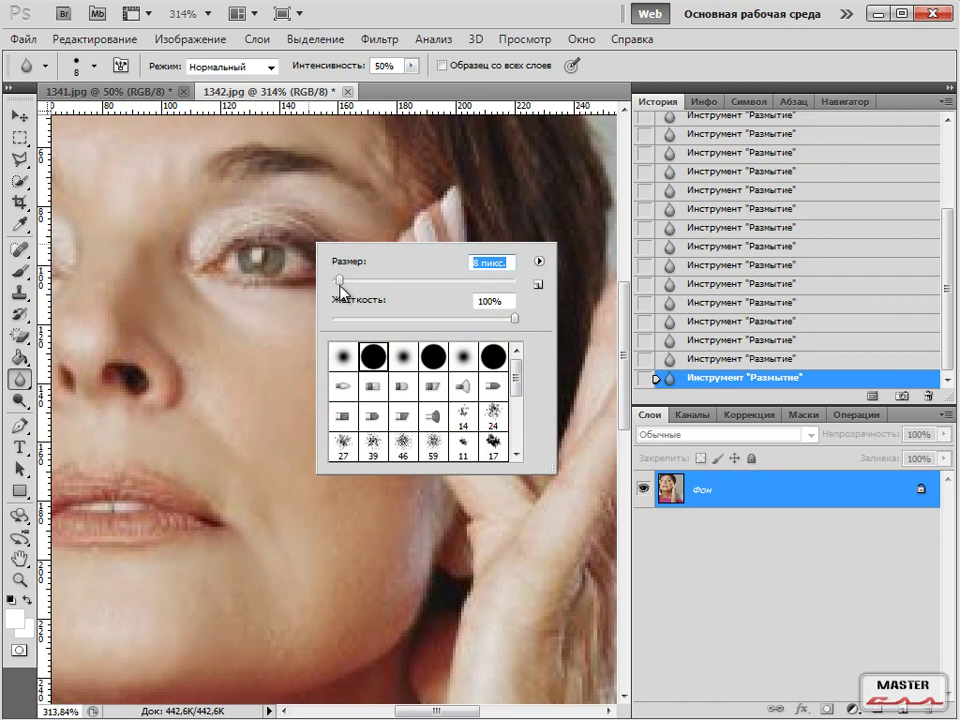
{"action": "left_click", "coordinate": [198, 250]}
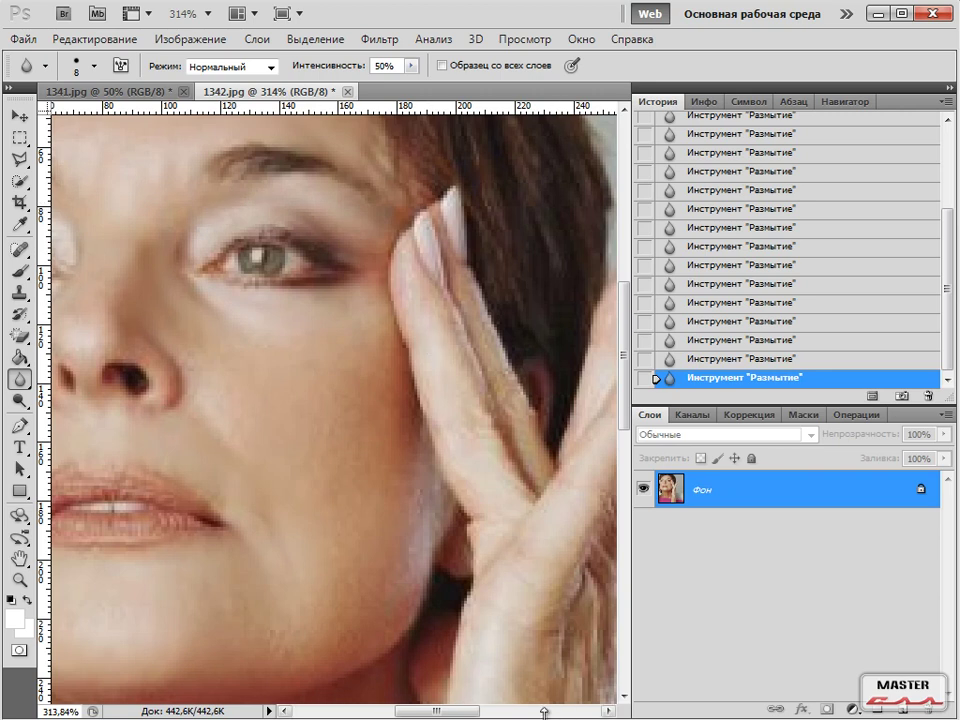
{"action": "left_click_drag", "start_coordinate": [458, 714], "coordinate": [417, 714]}
{"action": "left_click_drag", "start_coordinate": [317, 246], "coordinate": [287, 221]}
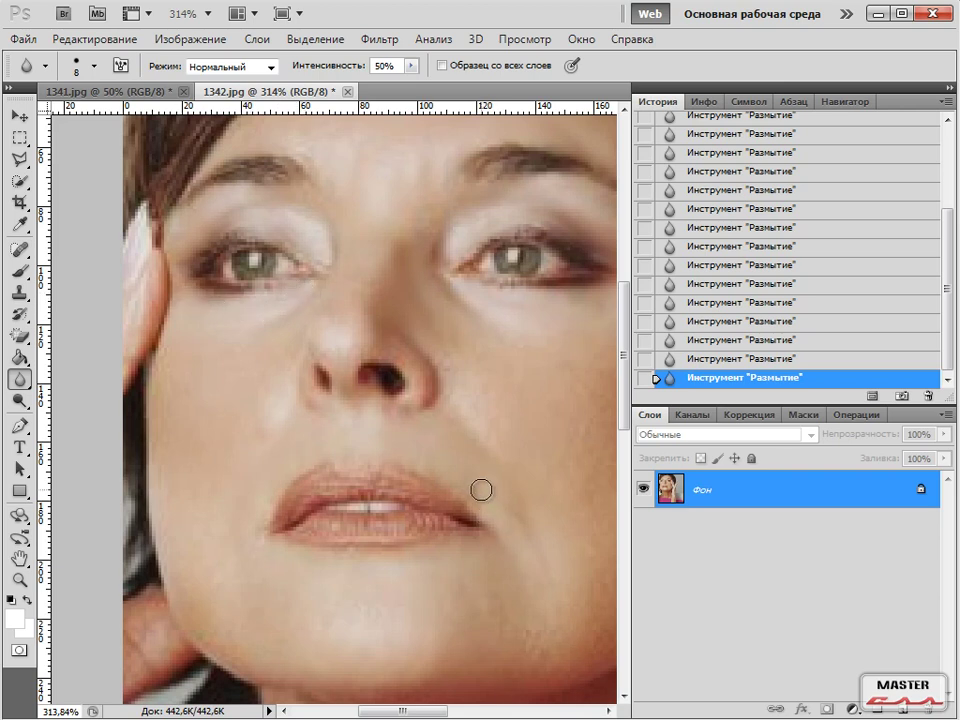
Step: Compare the original portrait with the blurred version through the history at 100% zoom, ending on the 1342.jpg snapshot
{"action": "scroll", "coordinate": [485, 490], "scroll_direction": "down", "scroll_amount": 5}
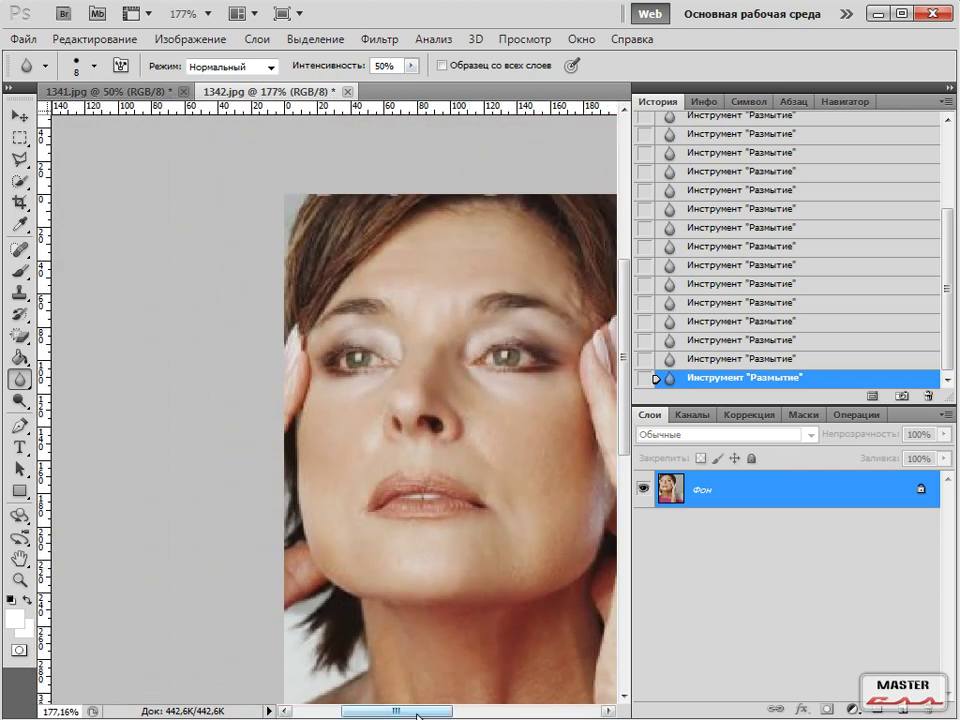
{"action": "scroll", "coordinate": [473, 504], "scroll_direction": "right", "scroll_amount": 3}
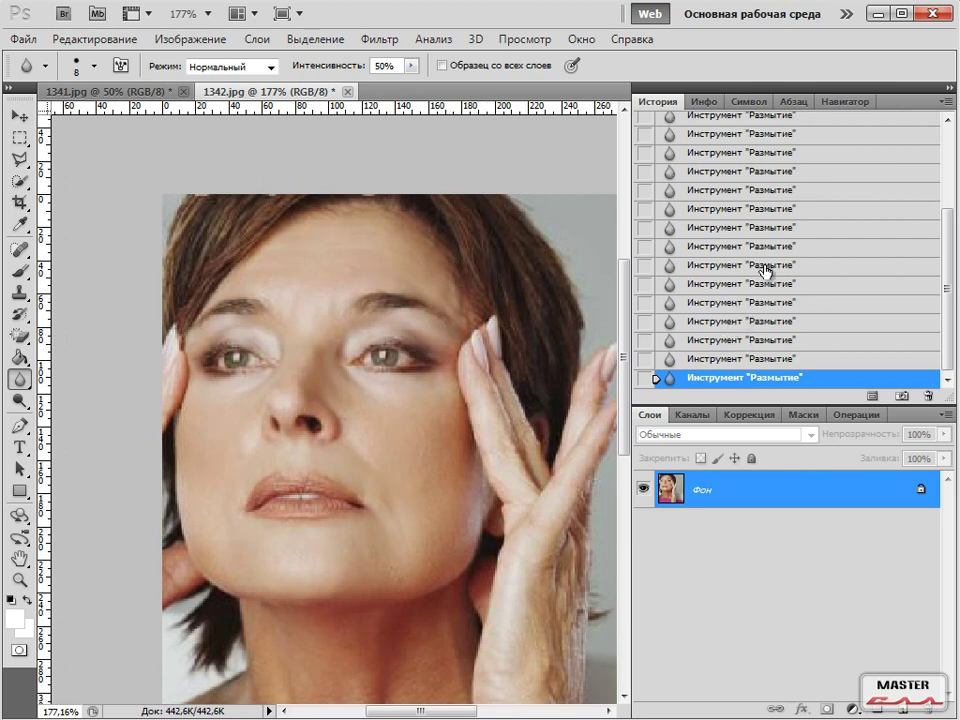
{"action": "scroll", "coordinate": [752, 268], "scroll_direction": "up", "scroll_amount": 3}
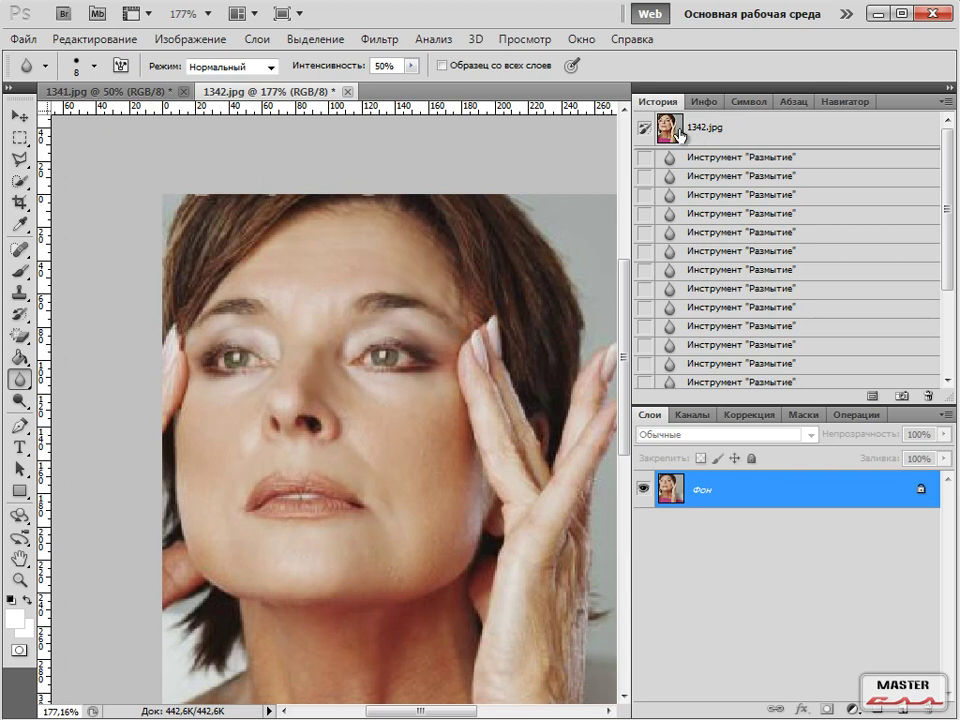
{"action": "left_click", "coordinate": [679, 134]}
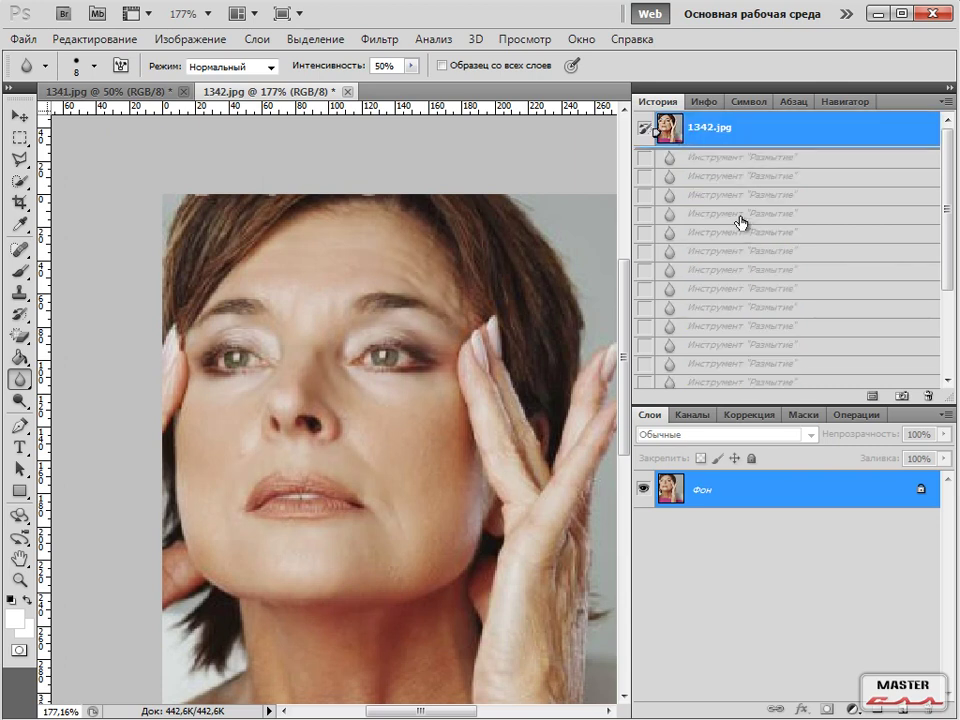
{"action": "scroll", "coordinate": [754, 216], "scroll_direction": "down", "scroll_amount": 3}
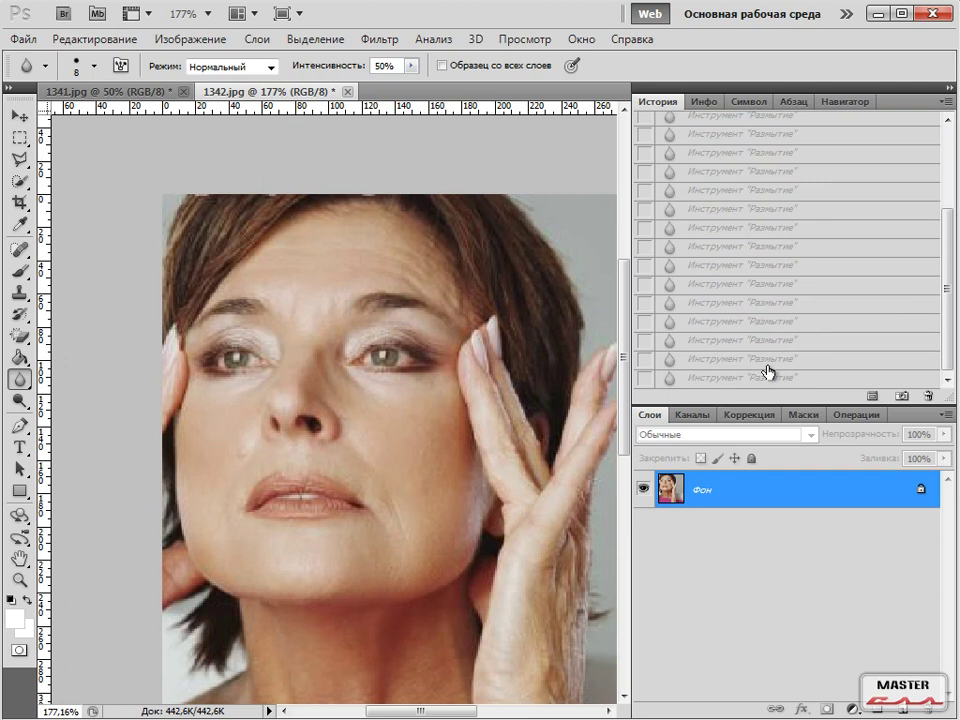
{"action": "key", "text": "ctrl+1"}
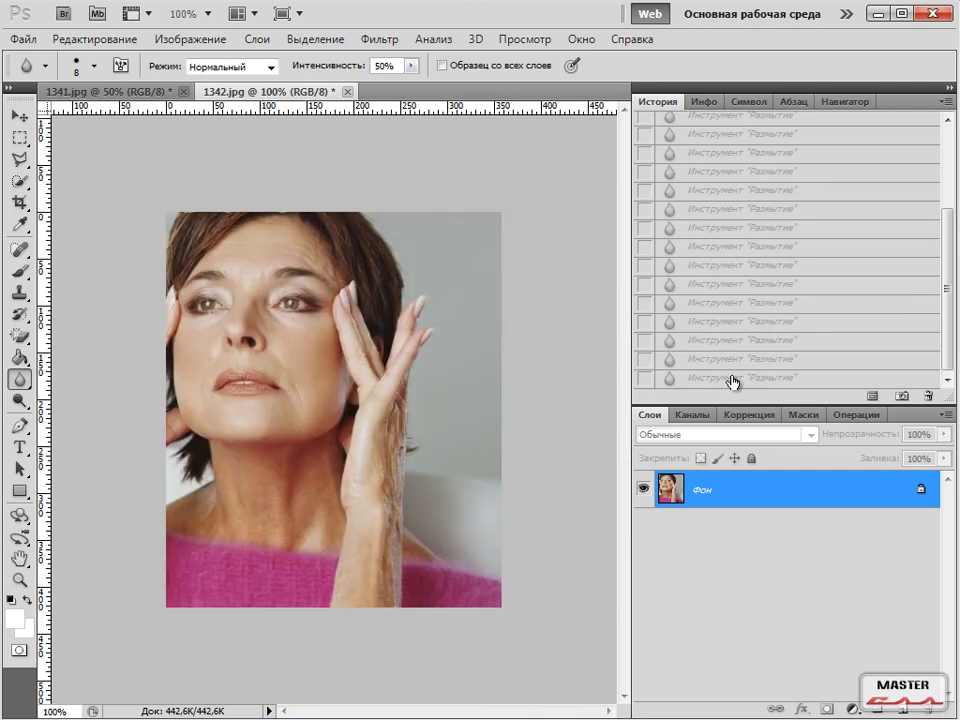
{"action": "left_click", "coordinate": [734, 381]}
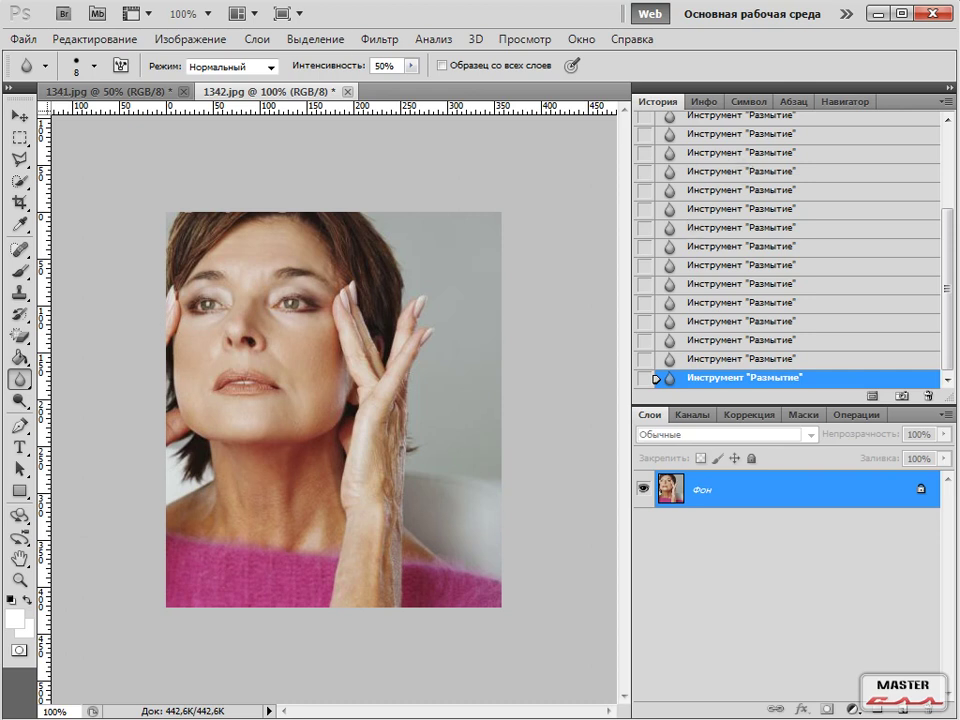
{"action": "scroll", "coordinate": [781, 290], "scroll_direction": "up", "scroll_amount": 5}
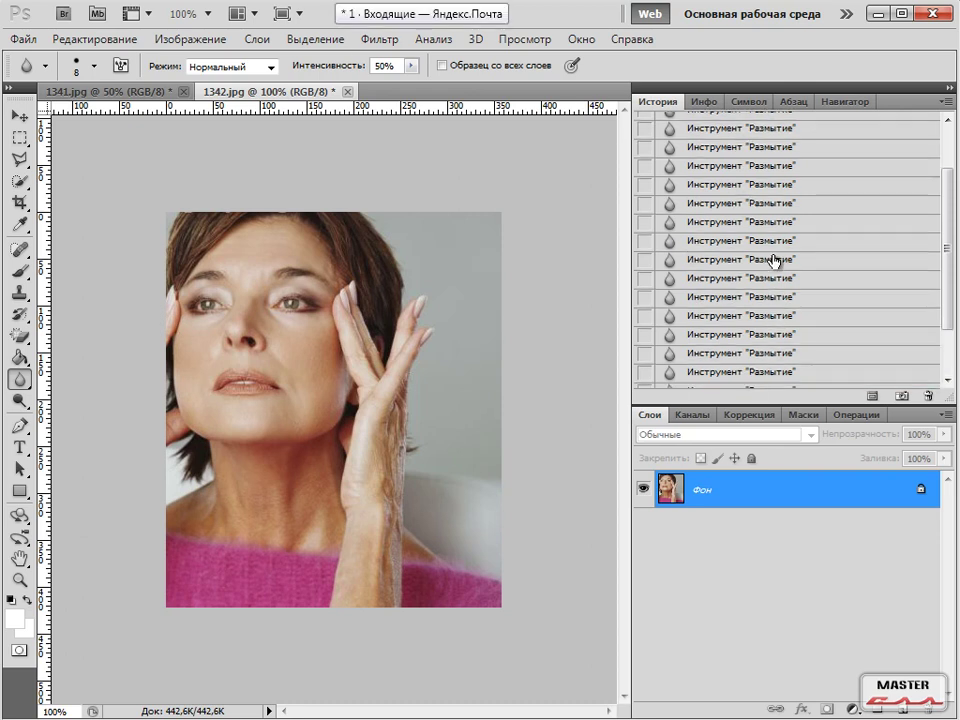
{"action": "left_click", "coordinate": [737, 137]}
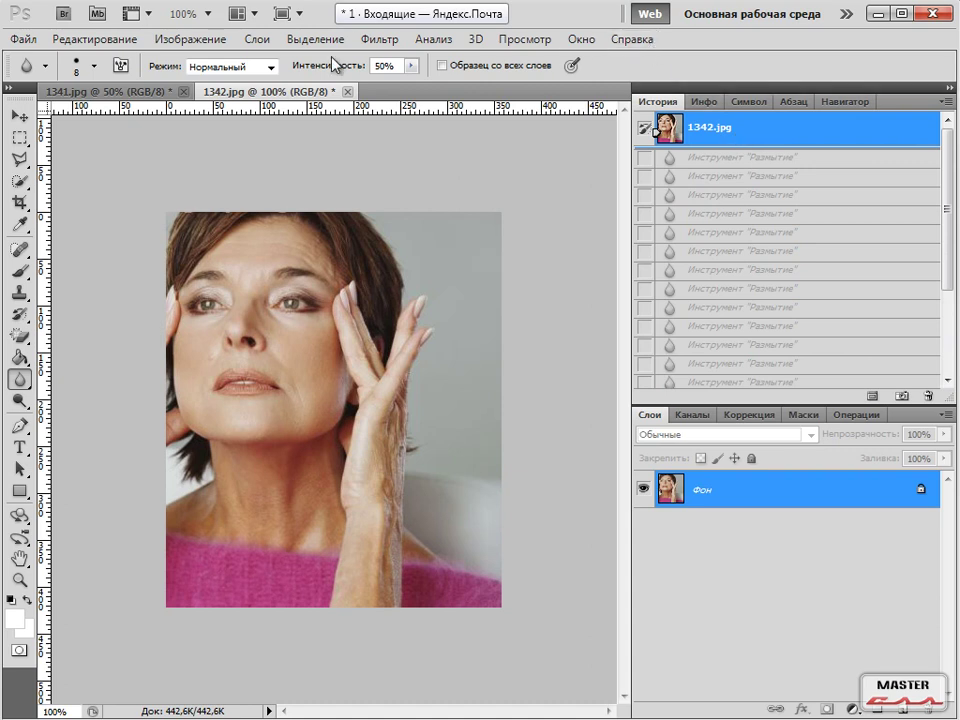
Step: Switch to the 1341.jpg landscape and choose the Smudge tool for work on the small tree
{"action": "left_click", "coordinate": [130, 93]}
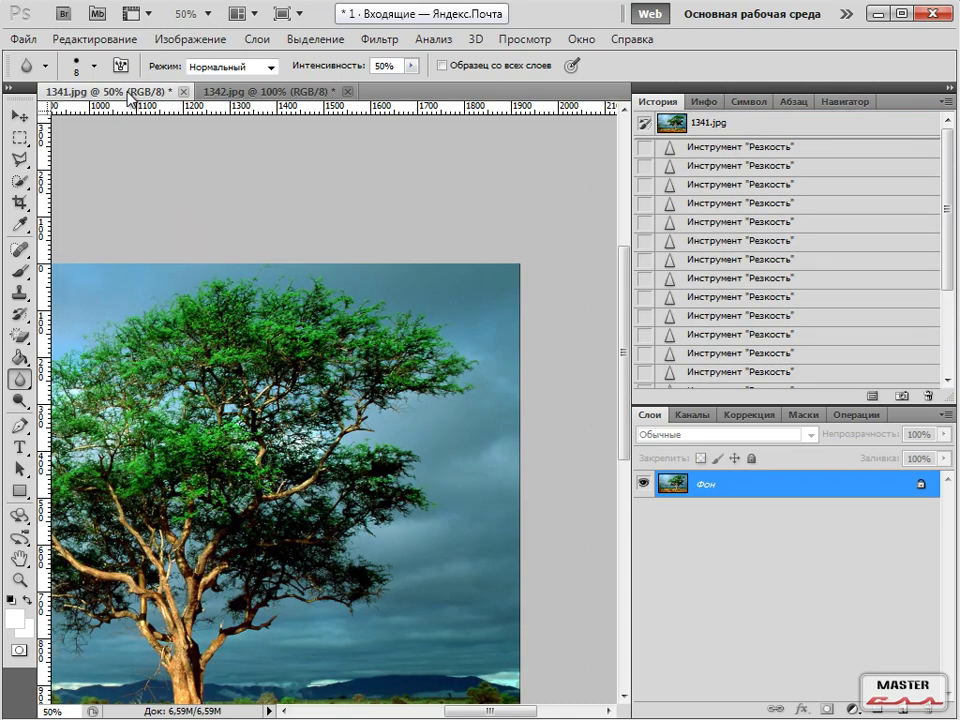
{"action": "scroll", "coordinate": [347, 186], "scroll_direction": "down", "scroll_amount": 3}
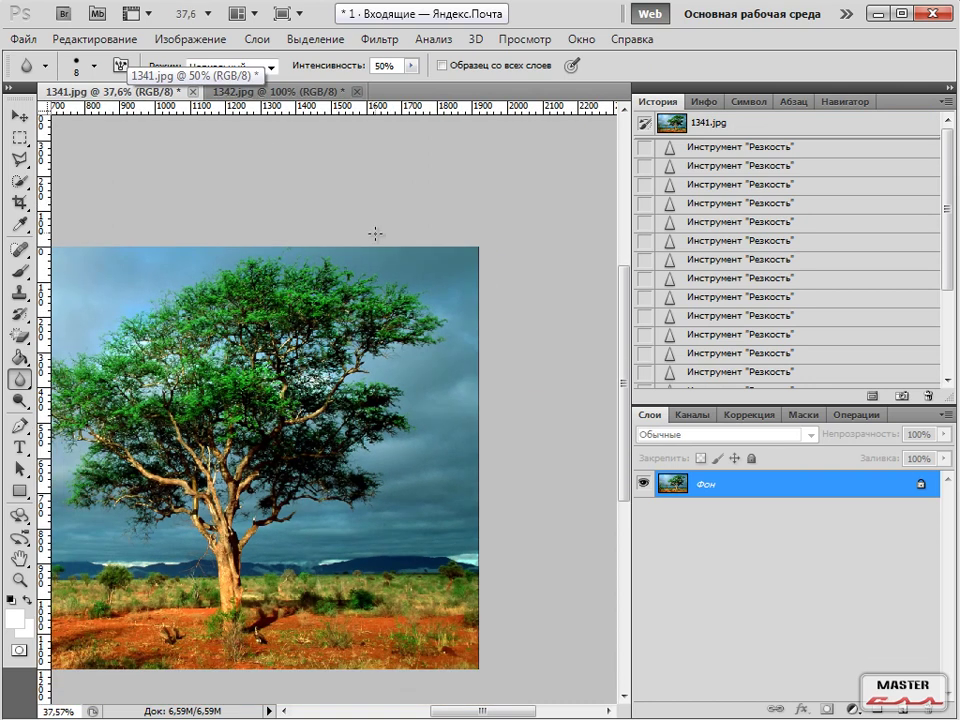
{"action": "key", "text": "ctrl+1"}
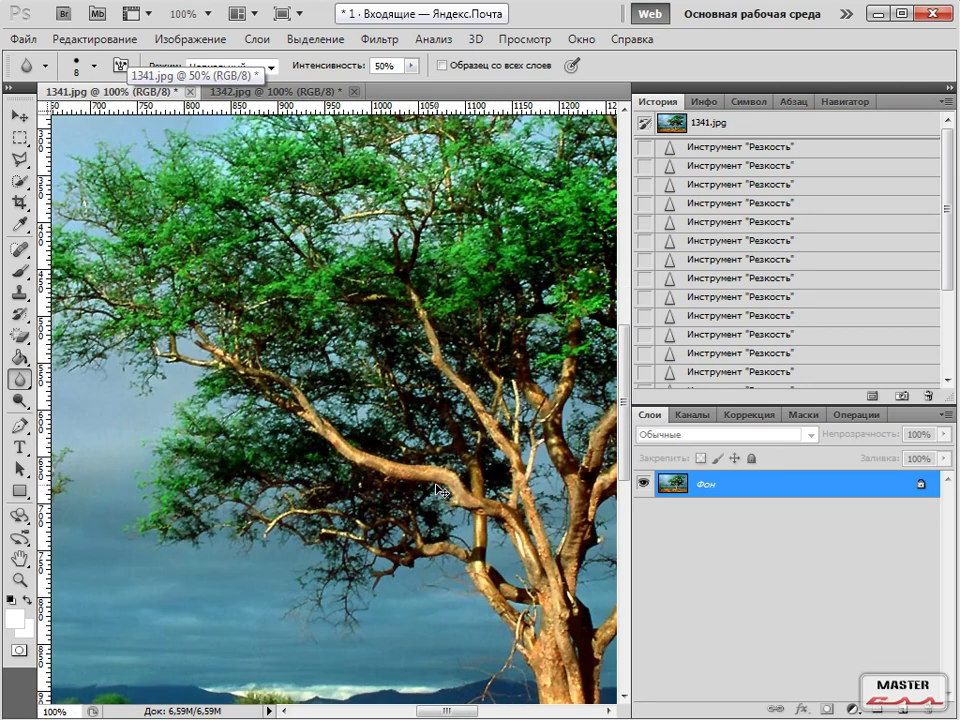
{"action": "left_click_drag", "start_coordinate": [434, 712], "coordinate": [390, 712]}
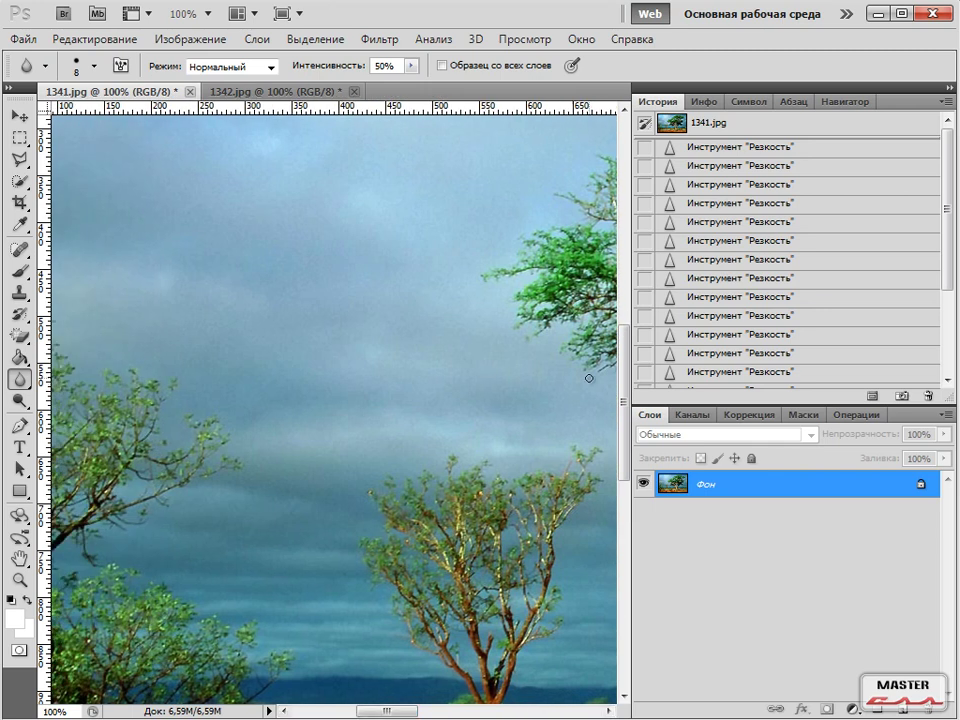
{"action": "left_click_drag", "start_coordinate": [621, 390], "coordinate": [632, 352]}
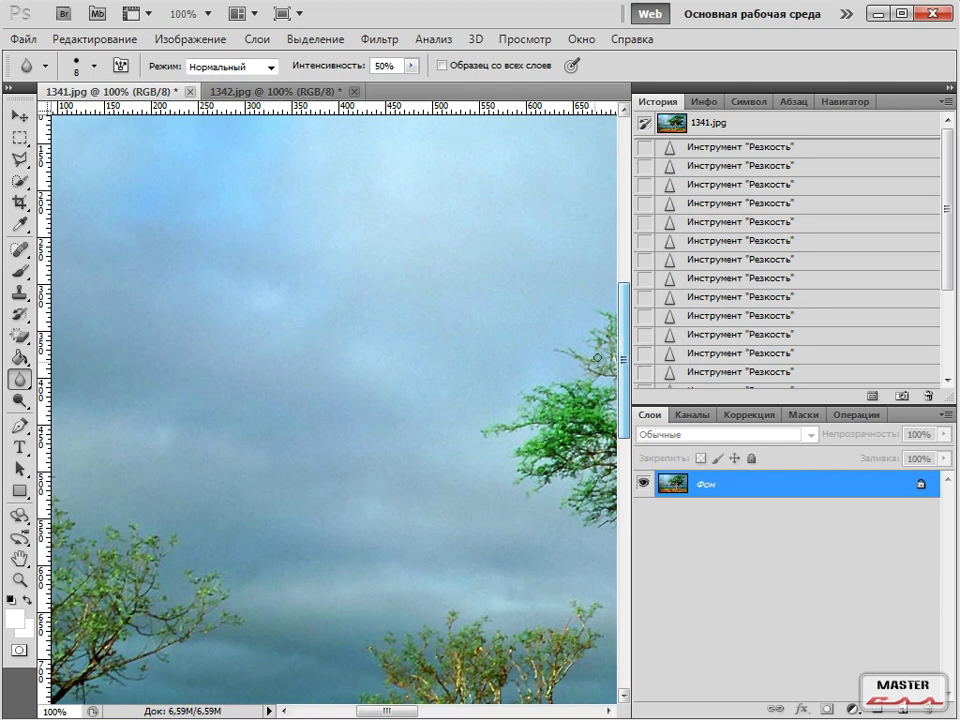
{"action": "key", "text": "ctrl+minus"}
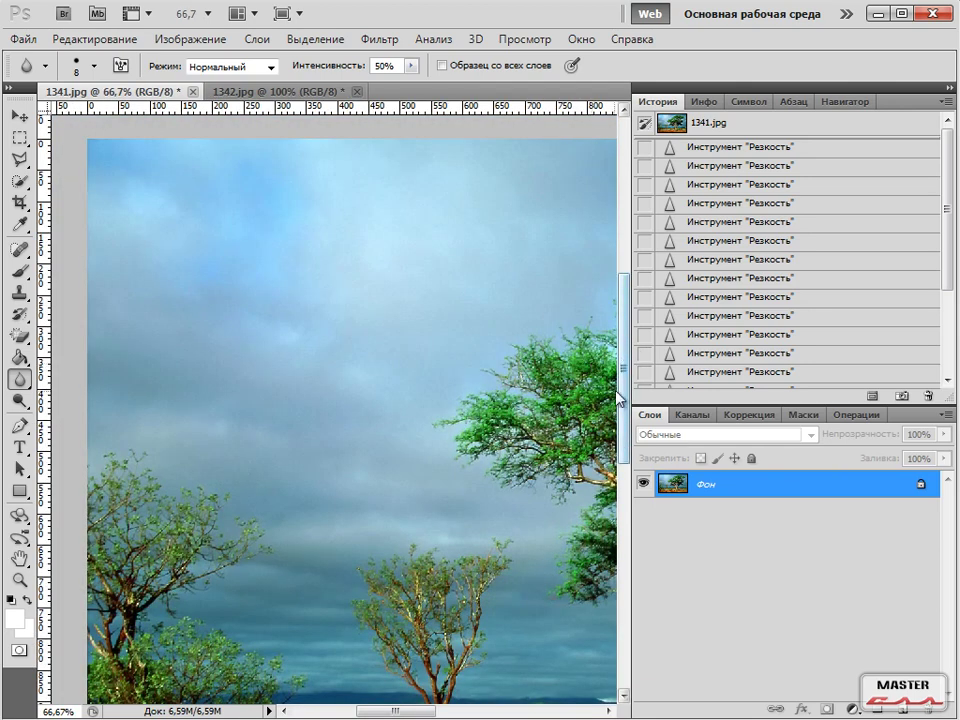
{"action": "left_click_drag", "start_coordinate": [623, 370], "coordinate": [628, 474]}
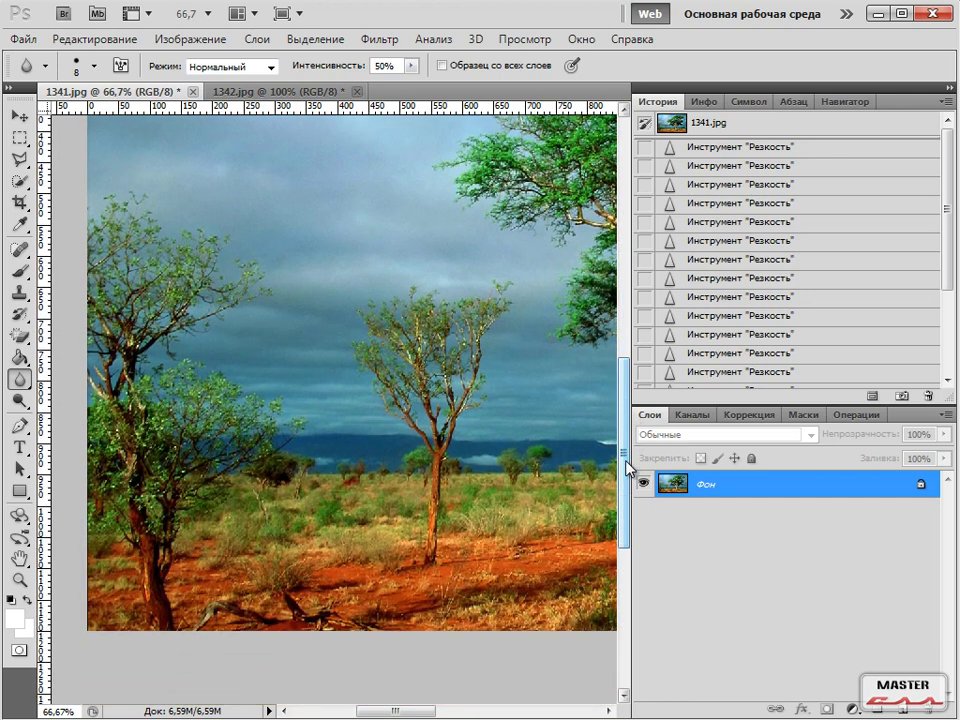
{"action": "right_click", "coordinate": [28, 377]}
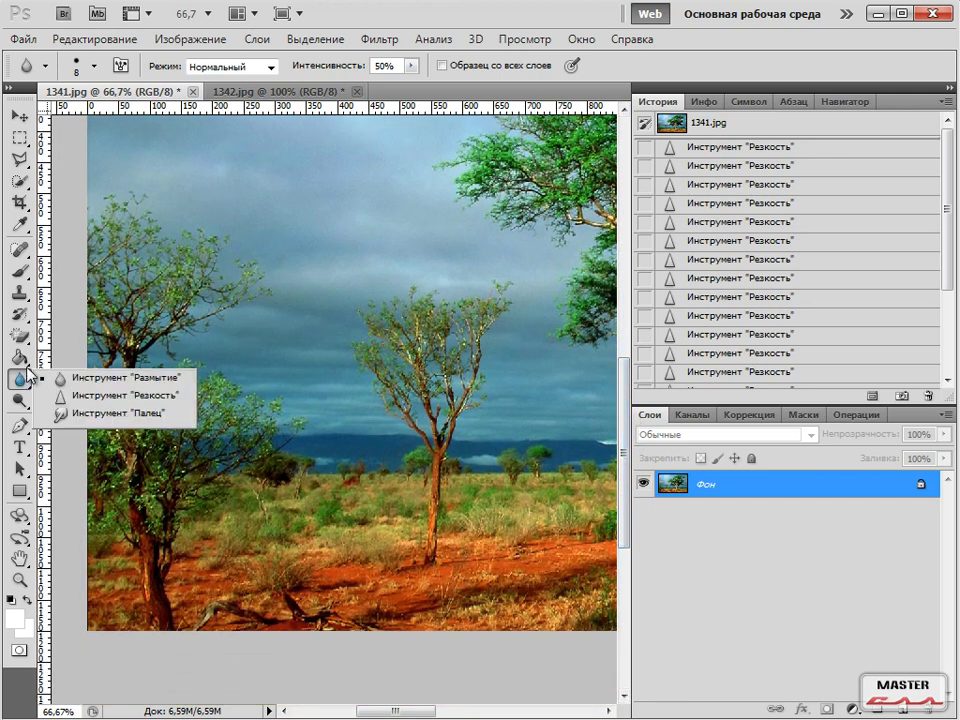
{"action": "left_click", "coordinate": [92, 413]}
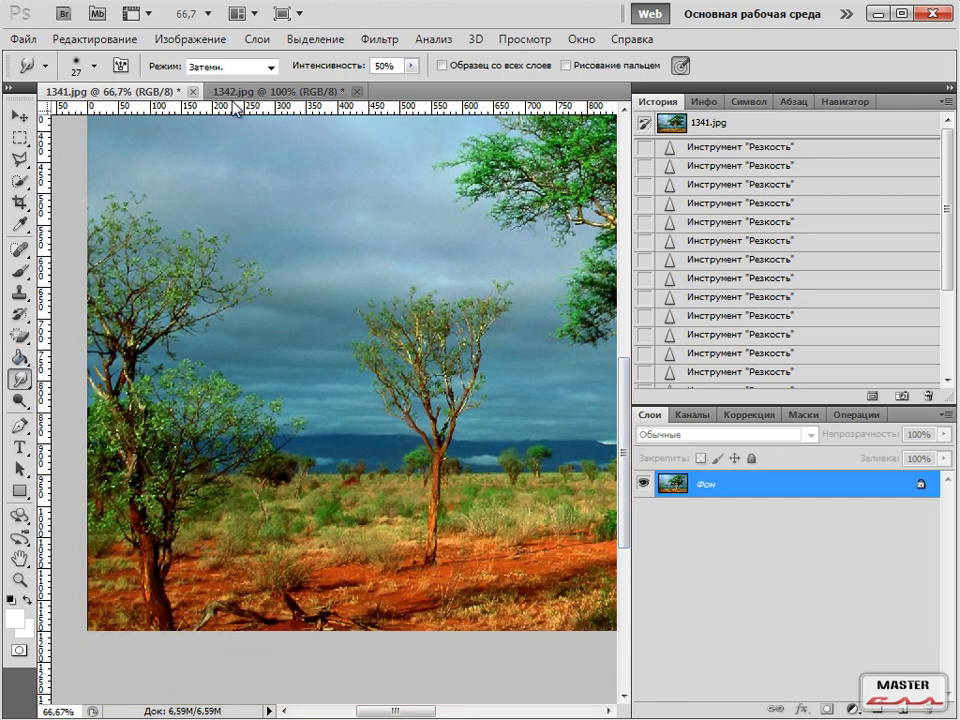
Step: Set the Smudge tool to Normal mode with a 61 px brush and smear the small middle tree's crown
{"action": "left_click", "coordinate": [268, 67]}
{"action": "left_click", "coordinate": [215, 111]}
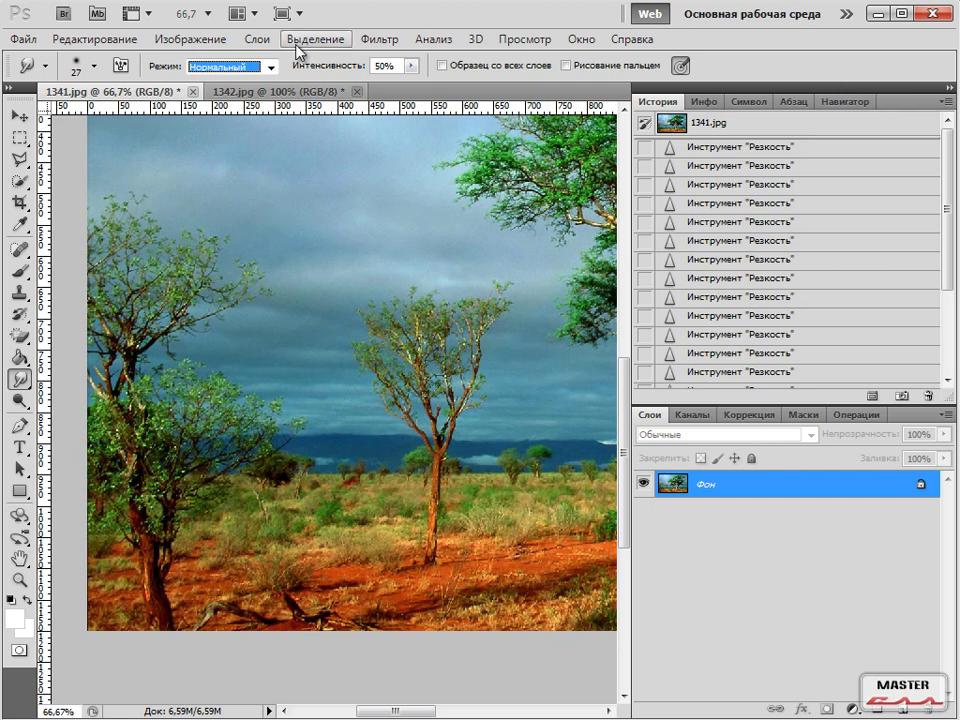
{"action": "left_click", "coordinate": [97, 64]}
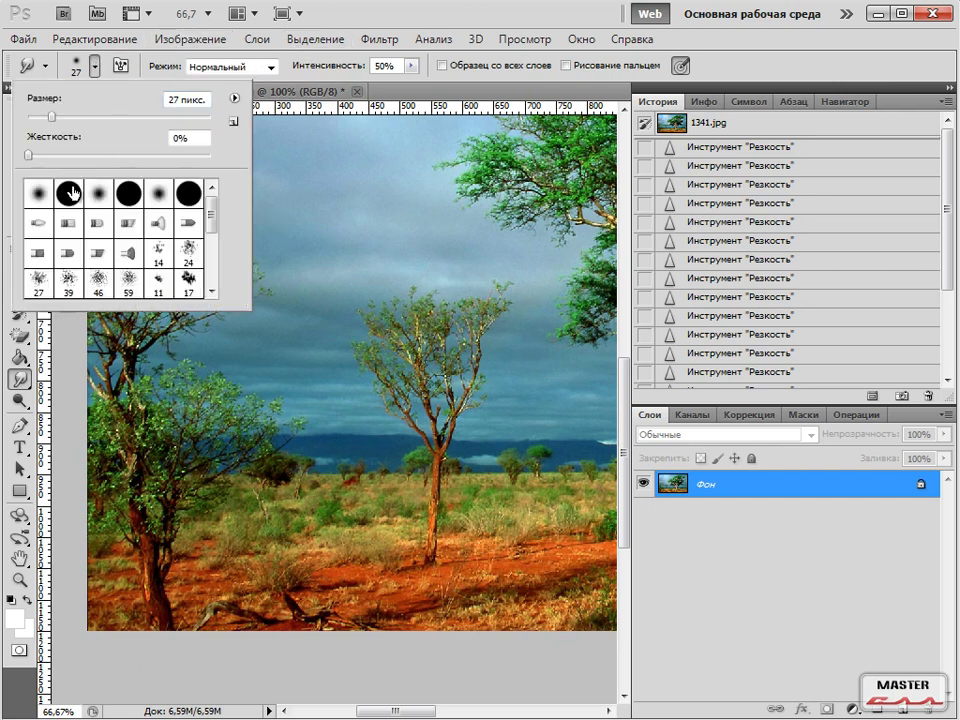
{"action": "left_click_drag", "start_coordinate": [52, 117], "coordinate": [83, 118]}
{"action": "left_click", "coordinate": [441, 444]}
{"action": "mouse_move", "coordinate": [446, 435]}
{"action": "left_mouse_down"}
{"action": "mouse_move", "coordinate": [489, 262]}
{"action": "mouse_move", "coordinate": [503, 341]}
{"action": "mouse_move", "coordinate": [381, 289]}
{"action": "mouse_move", "coordinate": [426, 447]}
{"action": "mouse_move", "coordinate": [443, 465]}
{"action": "mouse_move", "coordinate": [465, 311]}
{"action": "mouse_move", "coordinate": [469, 420]}
{"action": "mouse_move", "coordinate": [442, 292]}
{"action": "mouse_move", "coordinate": [385, 319]}
{"action": "mouse_move", "coordinate": [428, 416]}
{"action": "mouse_move", "coordinate": [373, 374]}
{"action": "mouse_move", "coordinate": [393, 314]}
{"action": "mouse_move", "coordinate": [414, 338]}
{"action": "mouse_move", "coordinate": [415, 297]}
{"action": "mouse_move", "coordinate": [454, 399]}
{"action": "mouse_move", "coordinate": [495, 402]}
{"action": "mouse_move", "coordinate": [495, 410]}
{"action": "mouse_move", "coordinate": [537, 342]}
{"action": "left_mouse_up"}
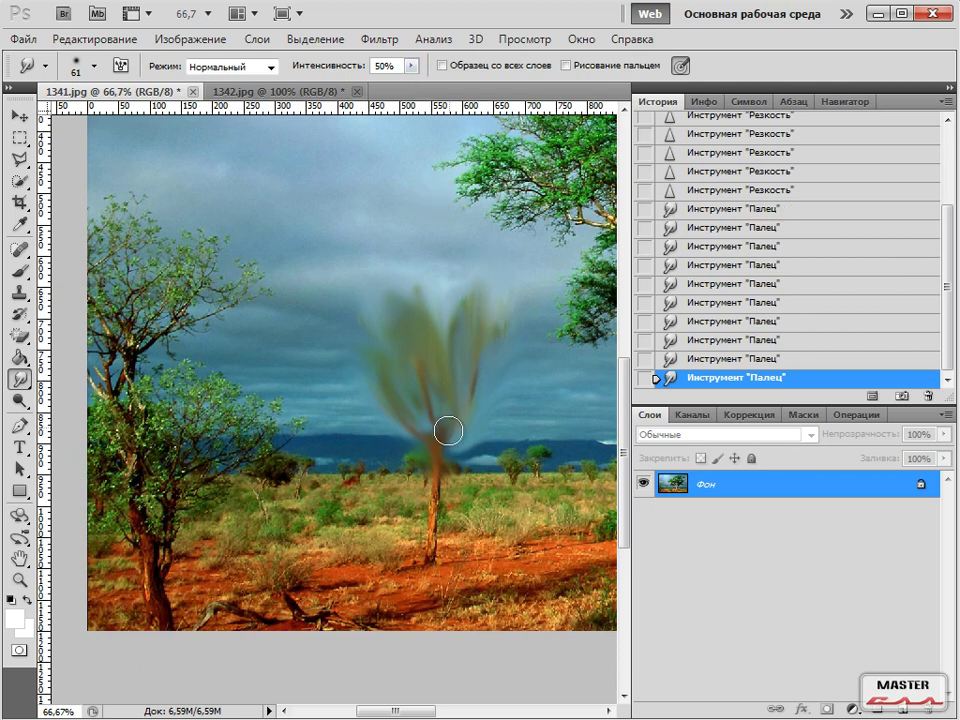
Step: Raise the Smudge strength to 100% and smear the small tree's trunk into a wide vertical band
{"action": "left_click", "coordinate": [411, 66]}
{"action": "left_click_drag", "start_coordinate": [416, 88], "coordinate": [465, 88]}
{"action": "left_click_drag", "start_coordinate": [440, 572], "coordinate": [447, 435]}
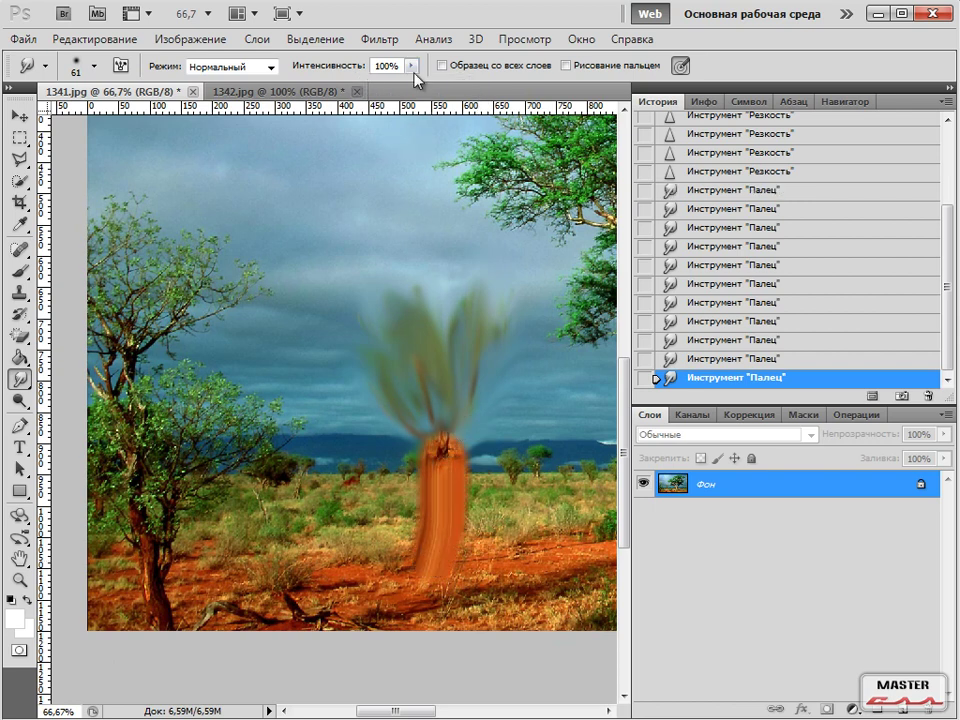
Step: Lower the Smudge strength to 1% and stroke over the bushes and ground beside the smeared trunk
{"action": "left_click", "coordinate": [411, 66]}
{"action": "left_click", "coordinate": [291, 333]}
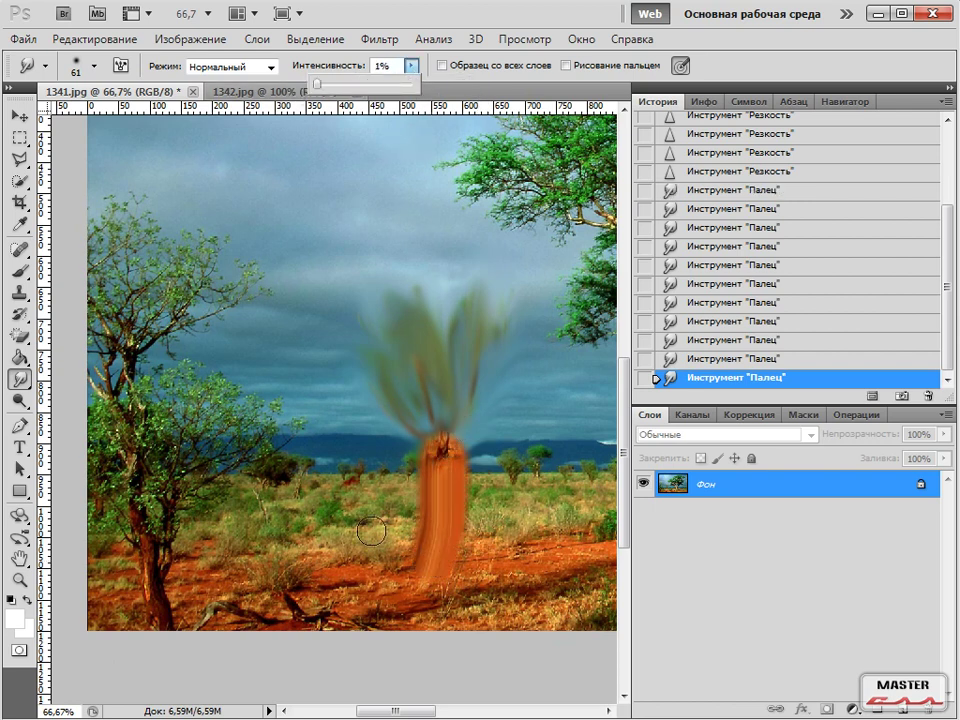
{"action": "mouse_move", "coordinate": [561, 427]}
{"action": "left_mouse_down"}
{"action": "mouse_move", "coordinate": [598, 474]}
{"action": "mouse_move", "coordinate": [575, 490]}
{"action": "mouse_move", "coordinate": [585, 535]}
{"action": "left_mouse_up"}
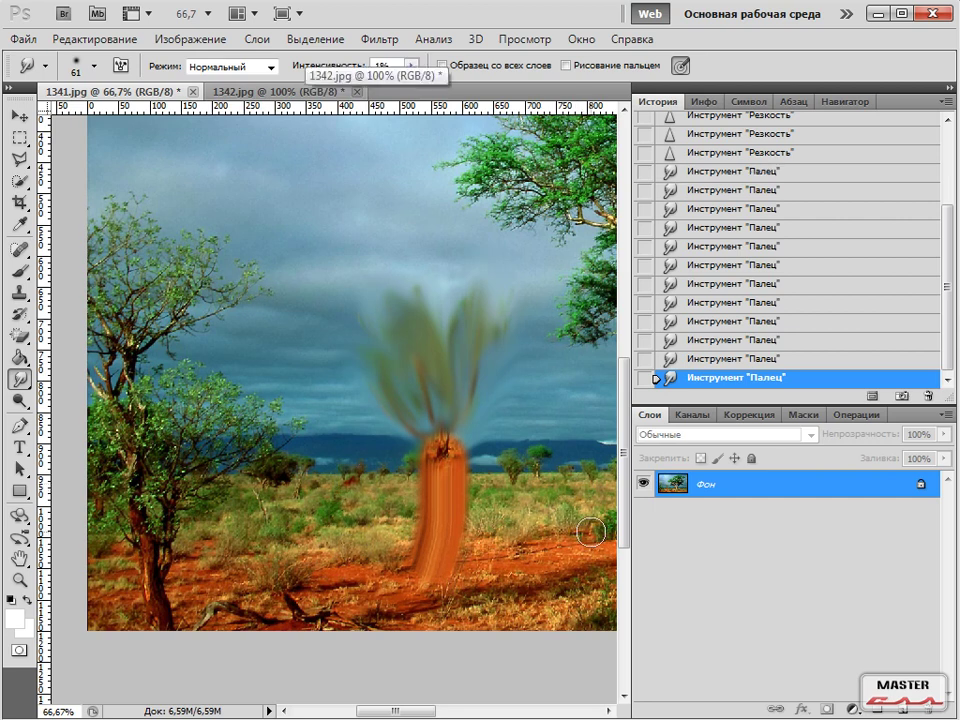